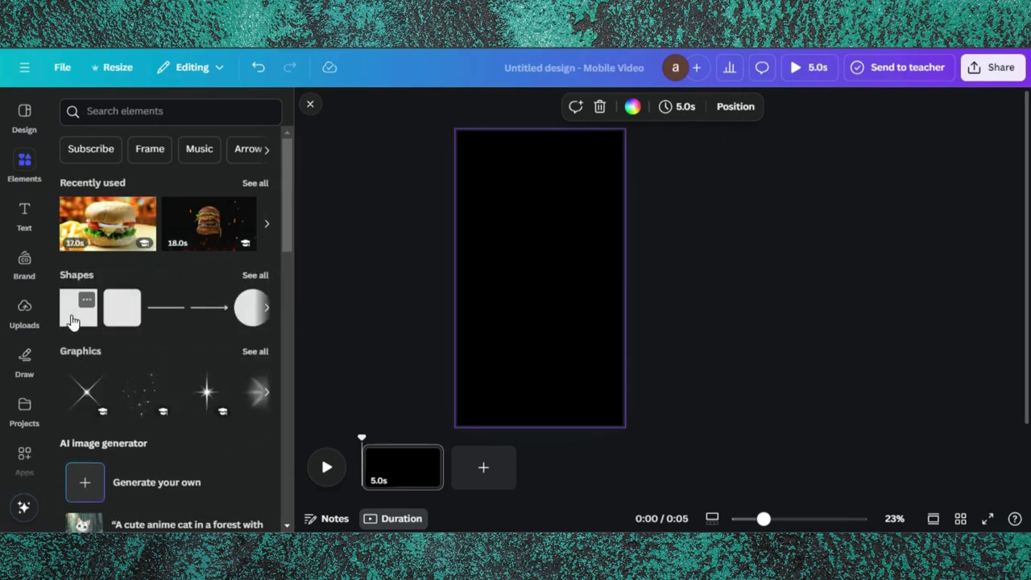
Add a square shape stretched into a horizontal band past both page sides and fill it yellow.
click(79, 321)
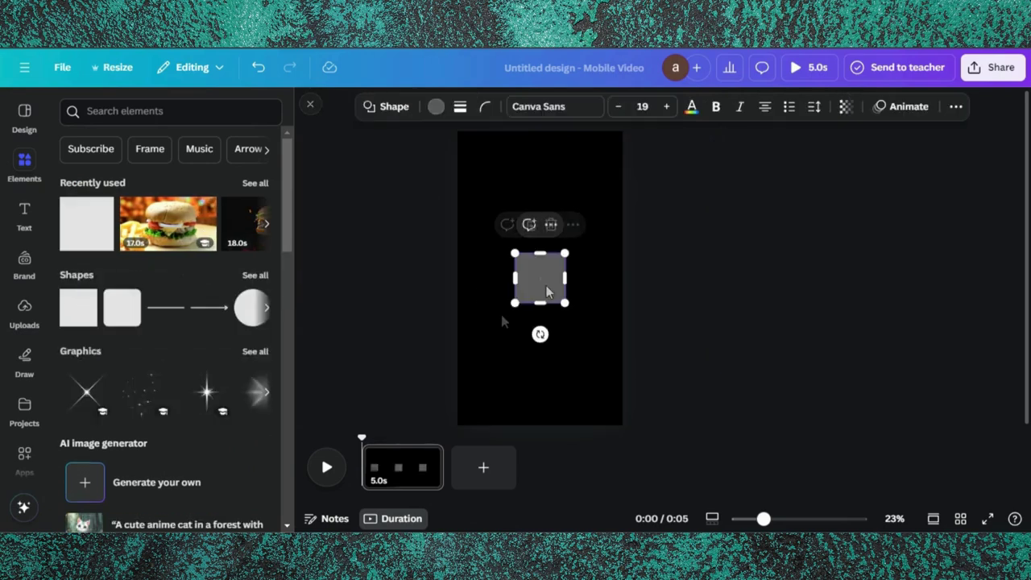
drag(515, 278, 447, 279)
drag(564, 274, 632, 276)
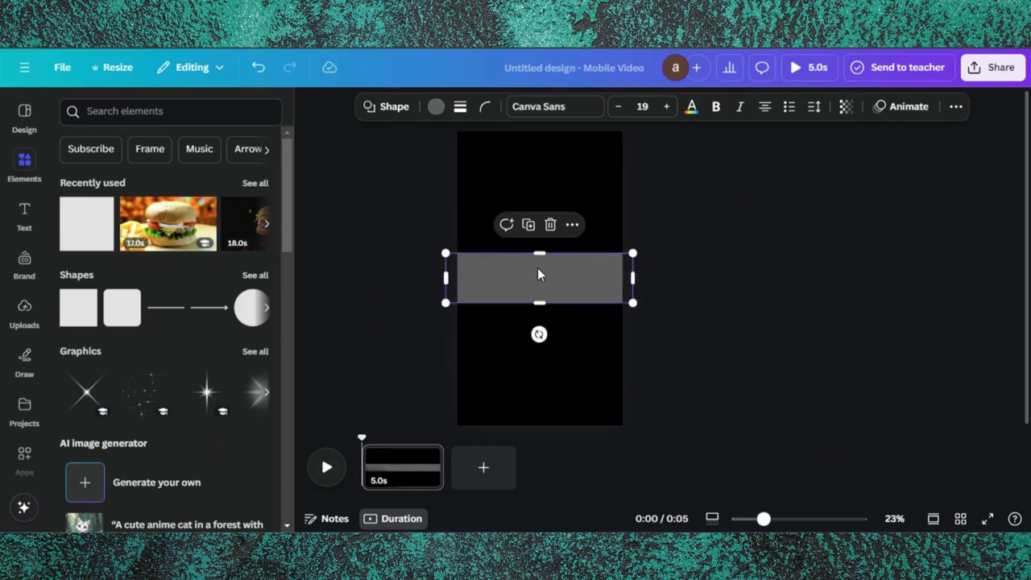
click(435, 108)
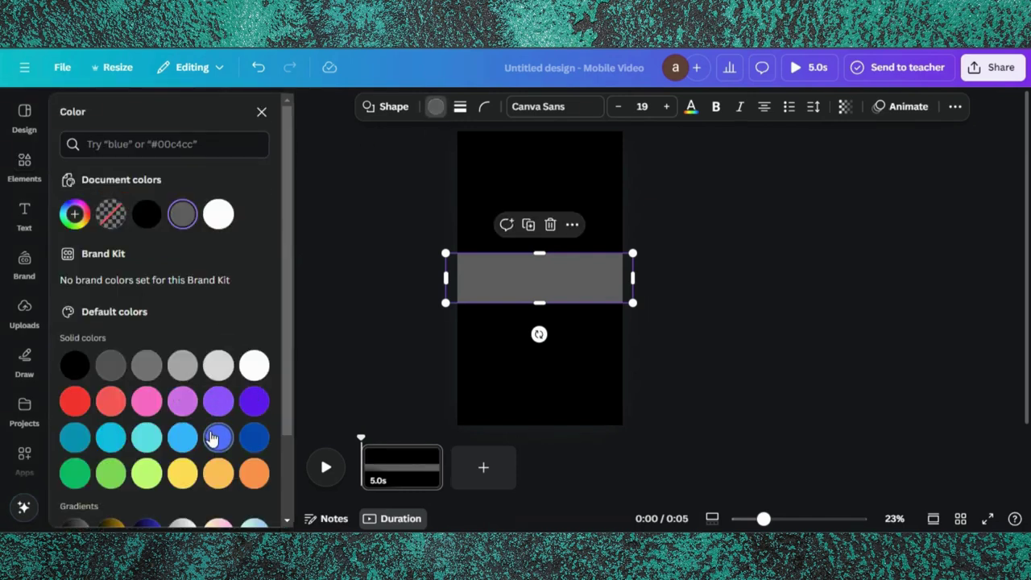
click(184, 472)
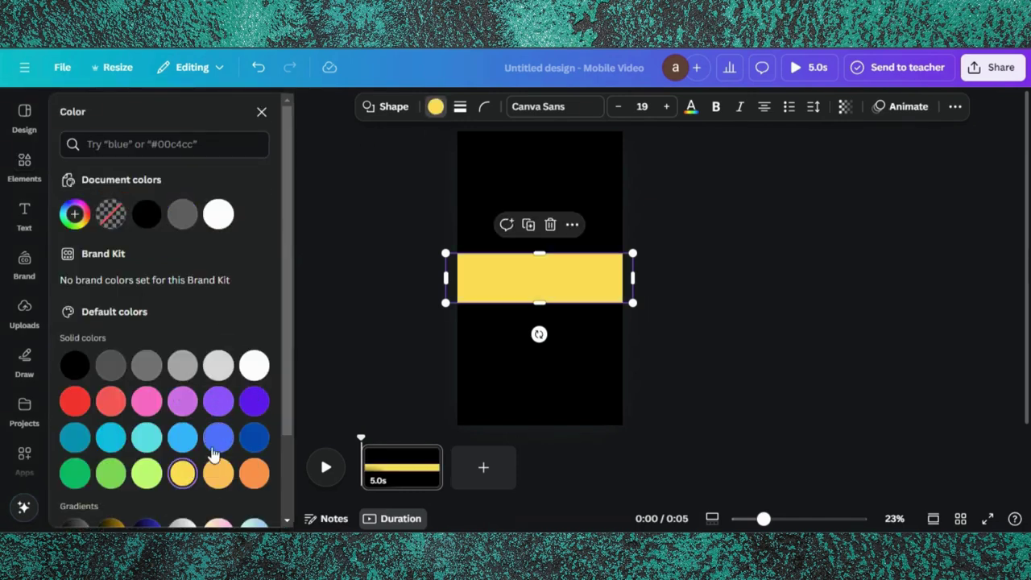
Tilt the yellow band slightly counter-clockwise, lengthen both ends, and flatten it into a thin diagonal line across the page.
drag(539, 334, 545, 331)
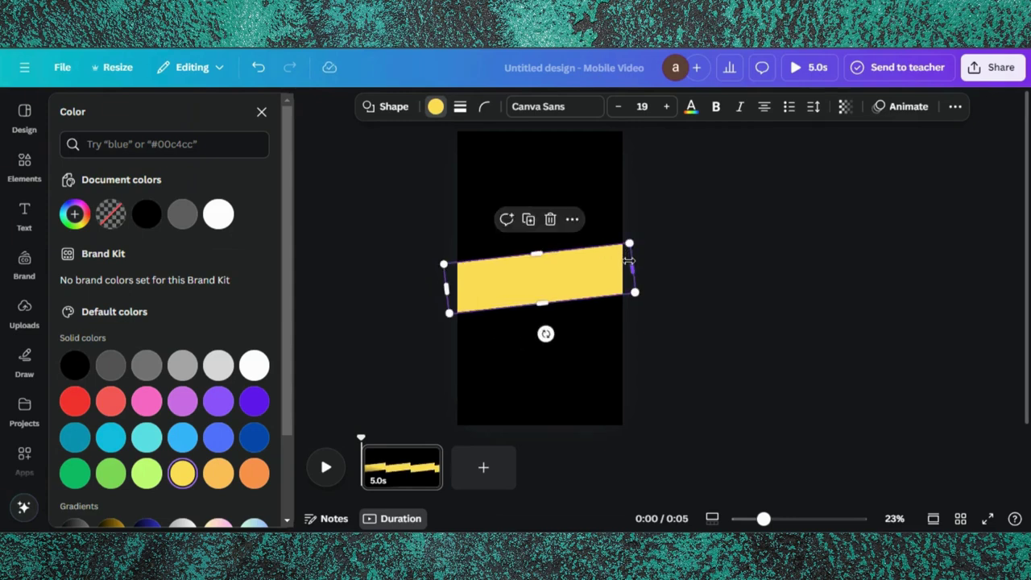
drag(629, 261, 642, 266)
drag(449, 292, 429, 289)
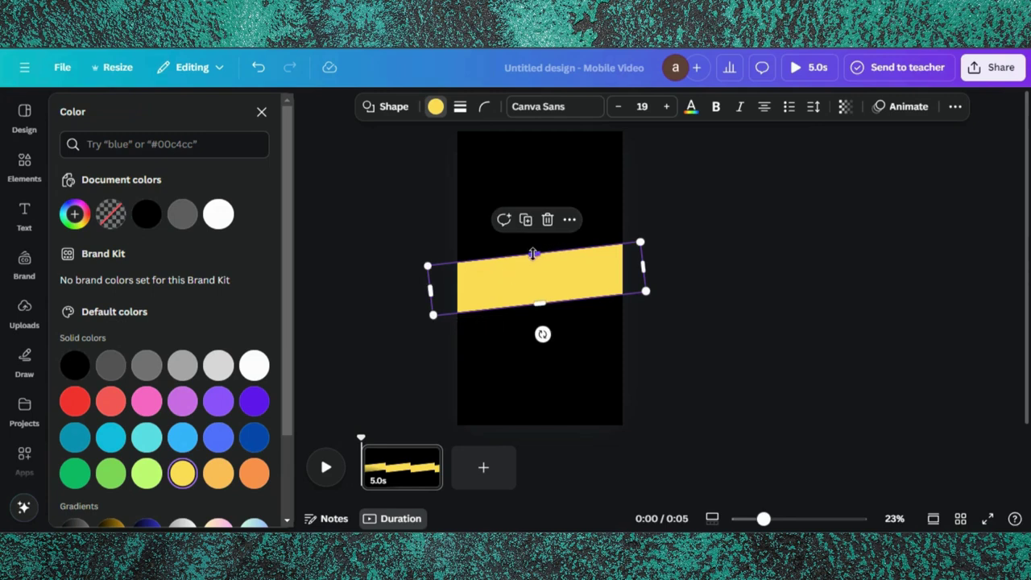
drag(532, 260, 556, 299)
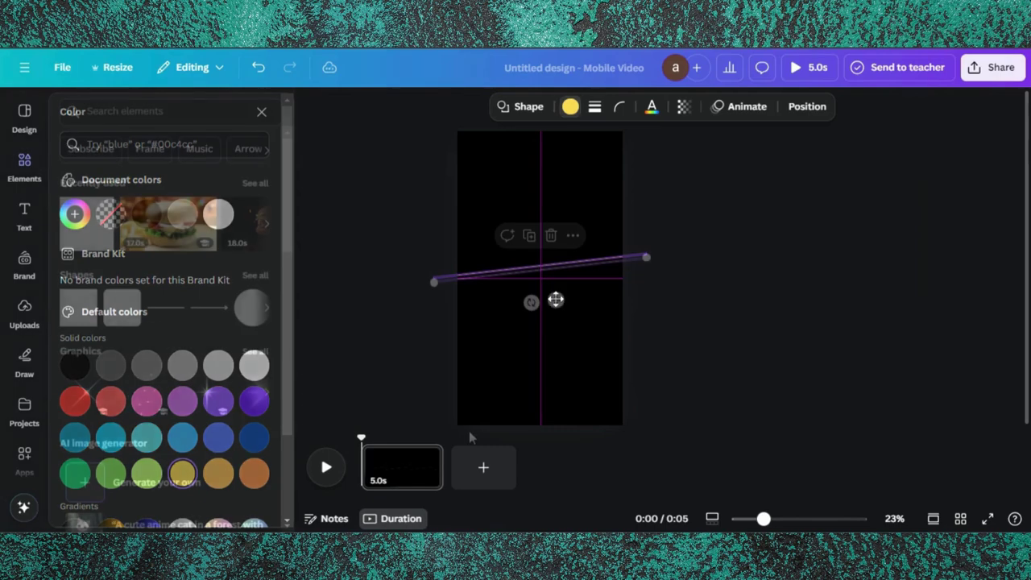
Duplicate the page and stretch the thin yellow line on the copy until it covers the whole page.
click(424, 457)
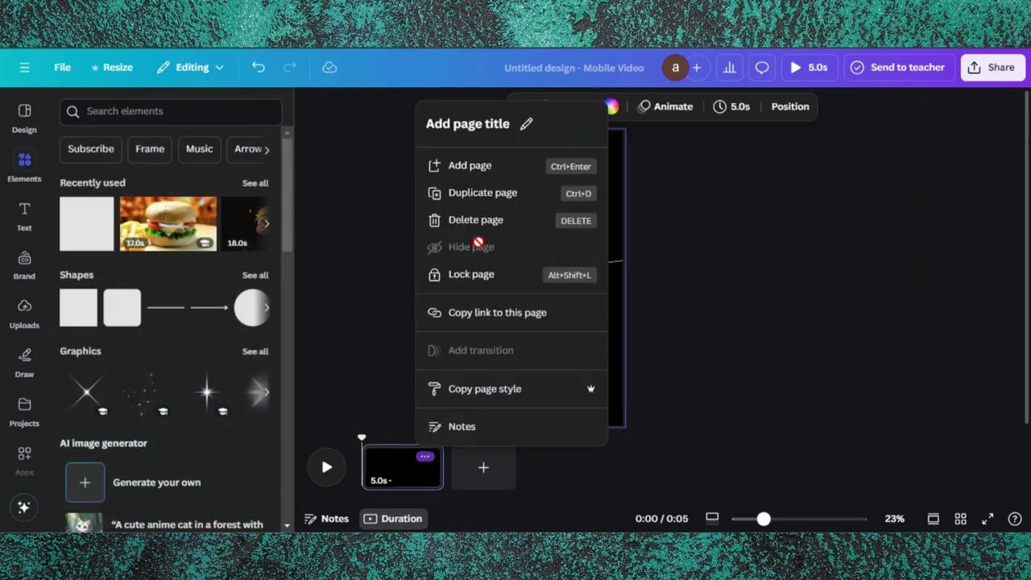
click(500, 194)
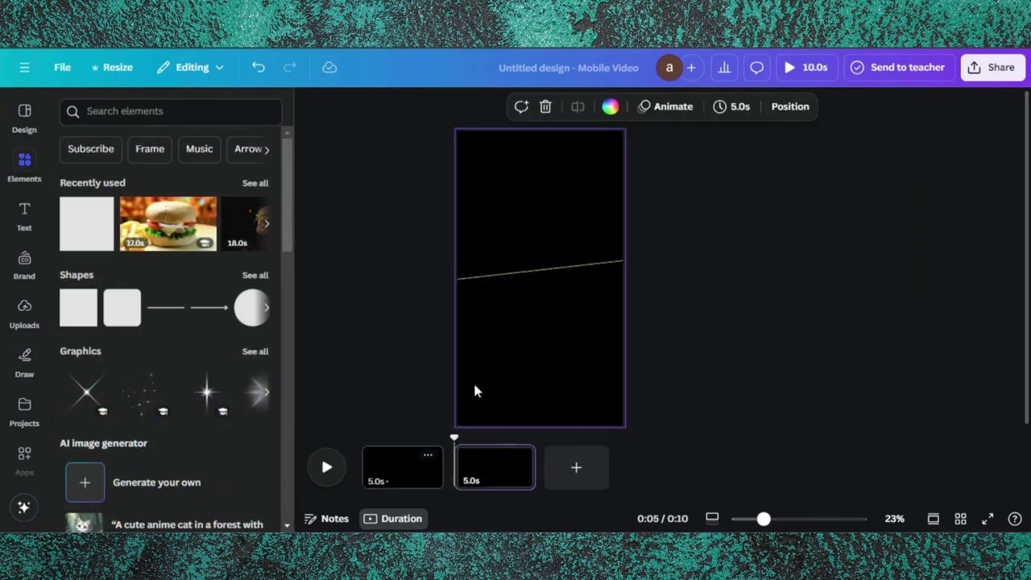
click(520, 271)
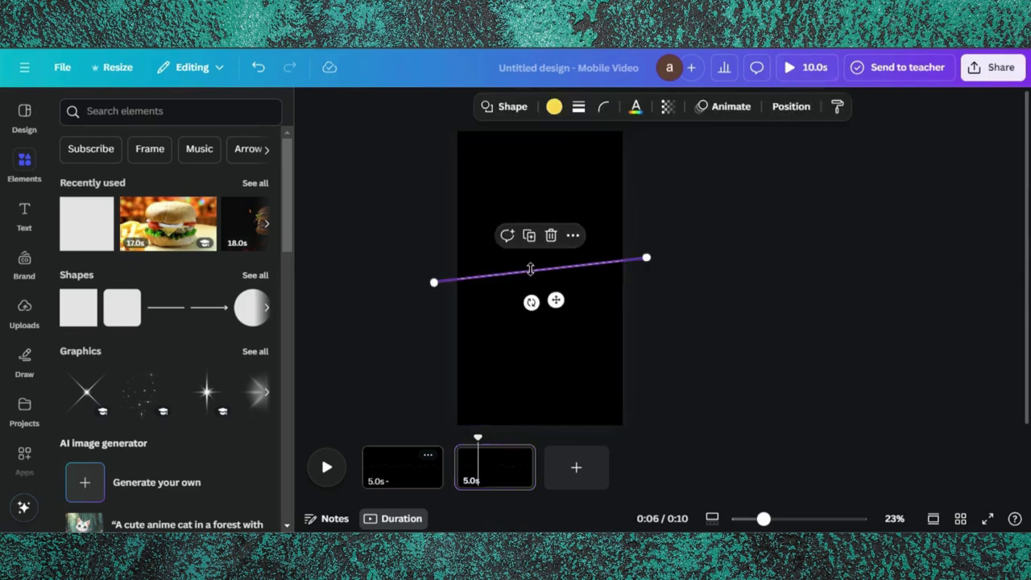
drag(530, 269, 520, 126)
drag(539, 272, 520, 460)
Duplicate the fully yellow page and shrink the shape on the copy to a tilted band across the middle.
click(518, 457)
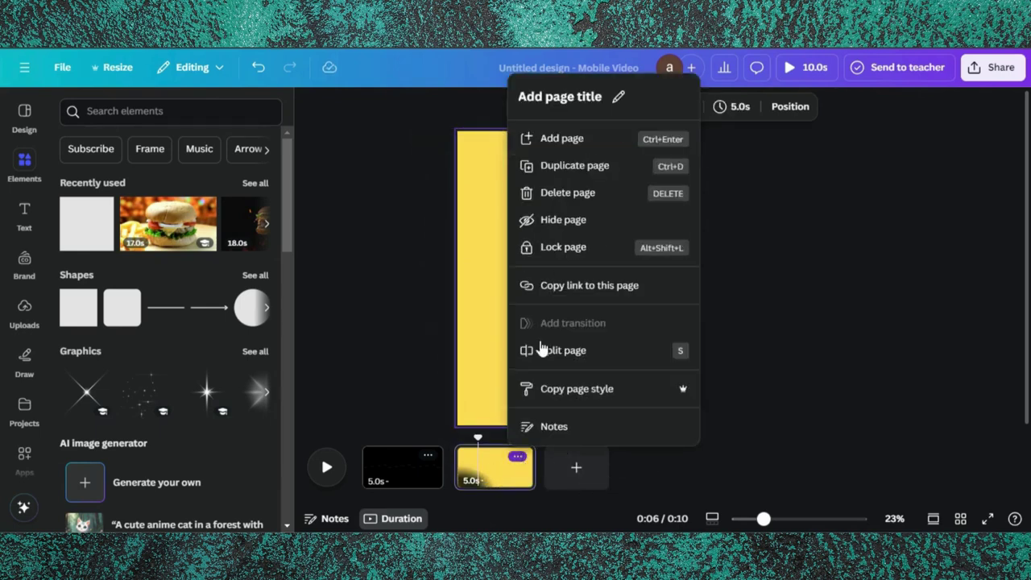
click(574, 166)
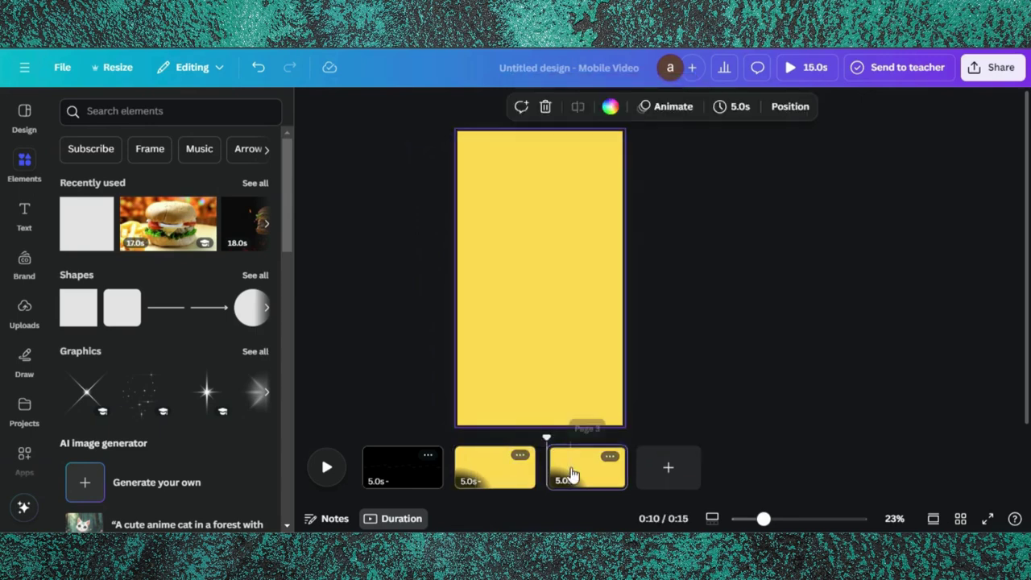
click(559, 303)
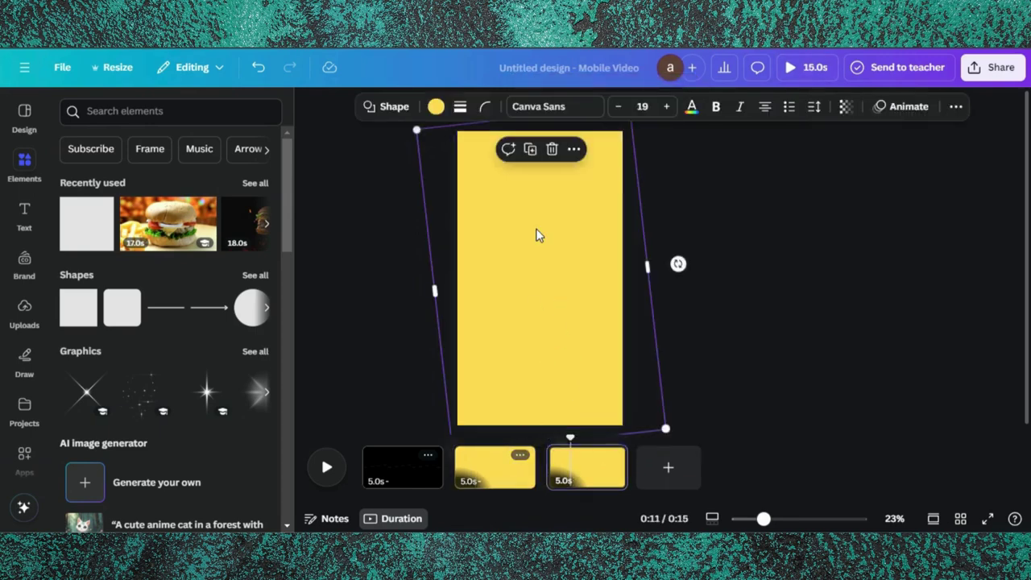
drag(758, 522, 755, 520)
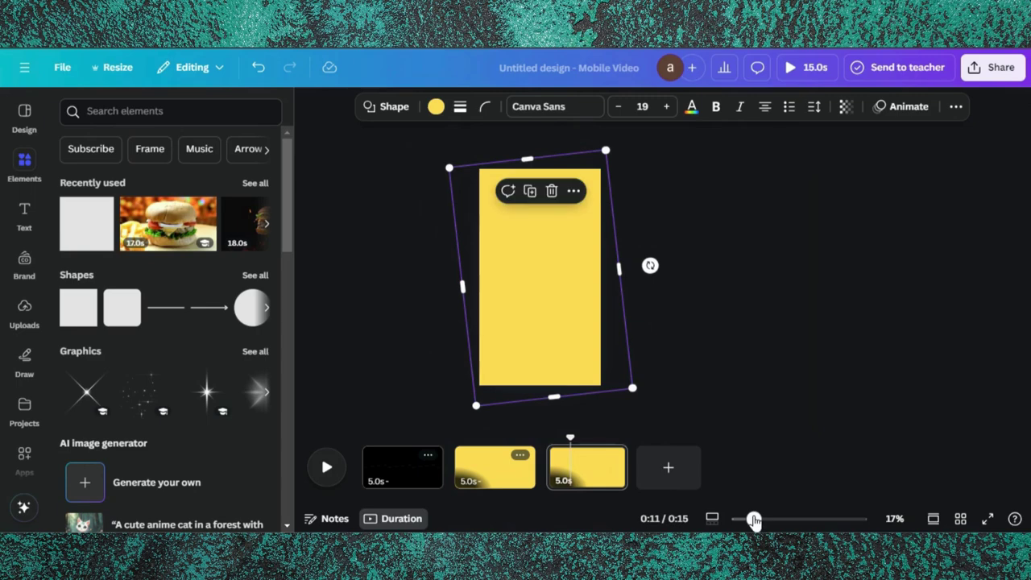
drag(556, 395, 540, 291)
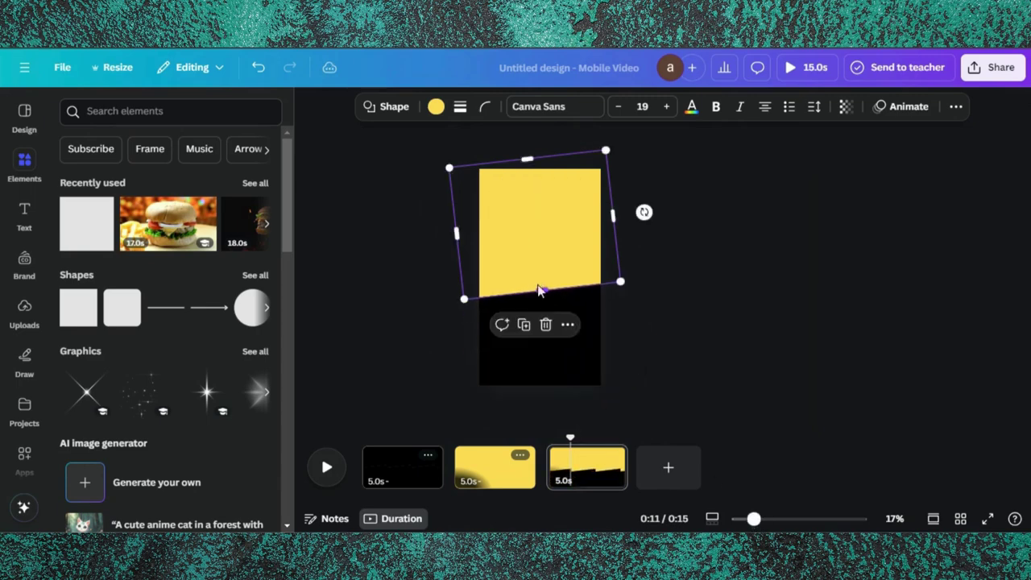
drag(527, 159, 526, 244)
drag(537, 290, 538, 300)
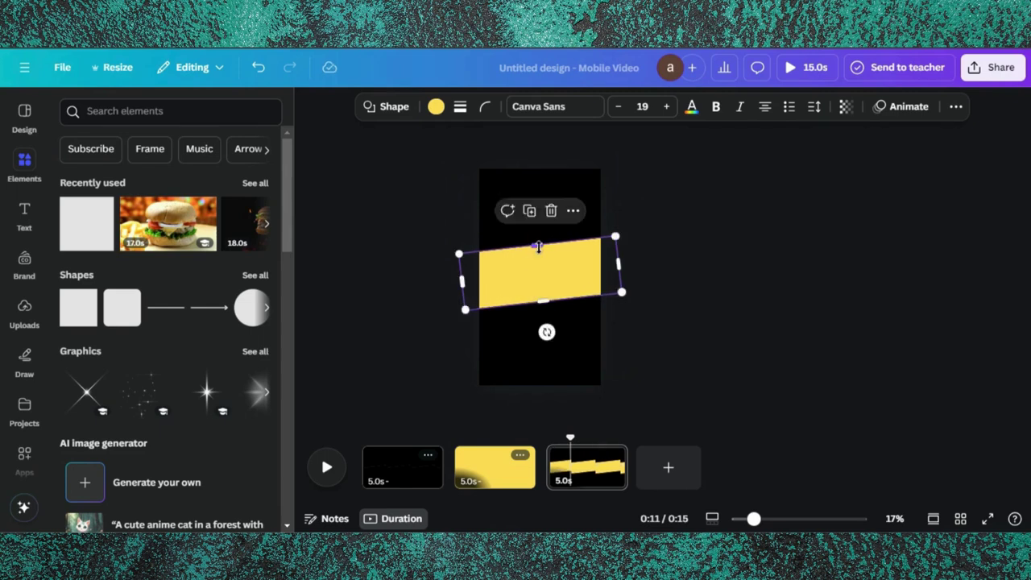
drag(538, 247, 539, 256)
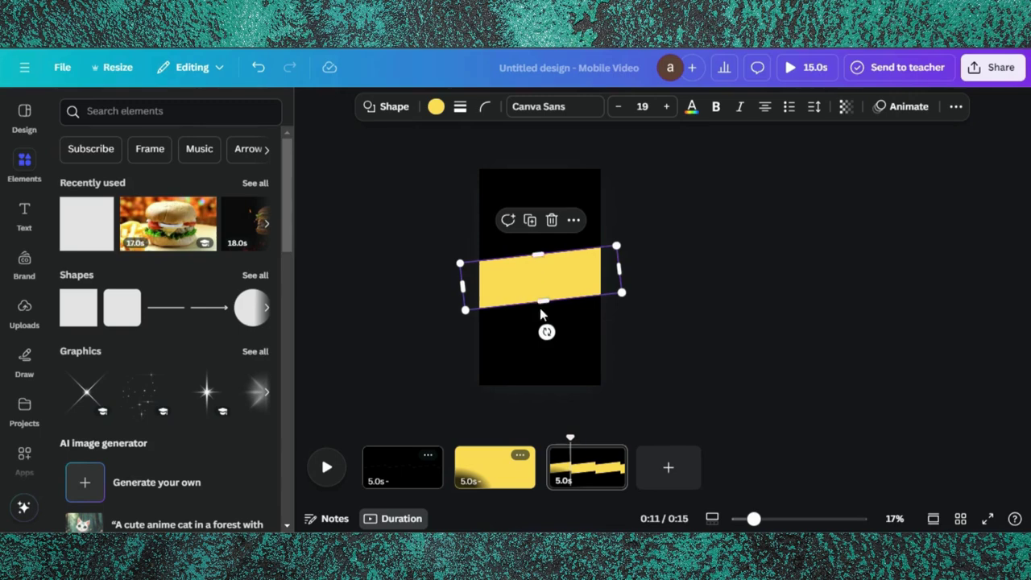
drag(542, 304, 540, 300)
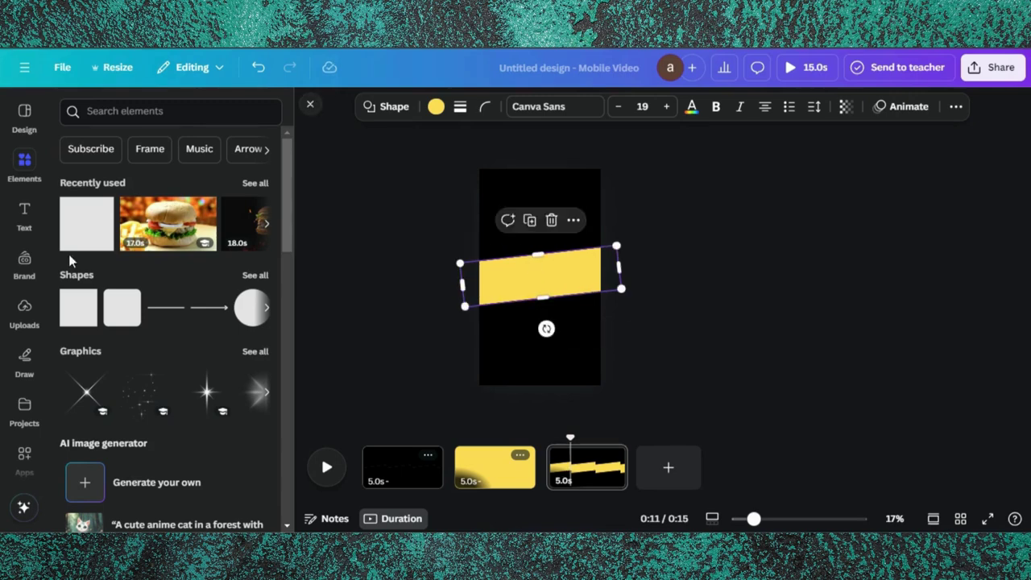
Add a heading reading "BURGER" over the yellow band on the third page.
click(25, 219)
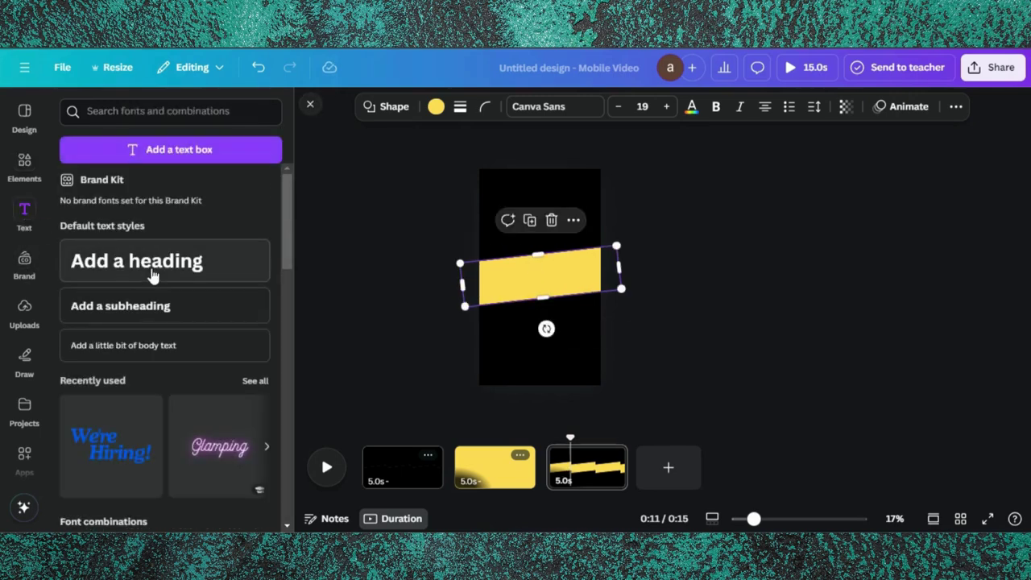
click(156, 275)
key(BackSpace)
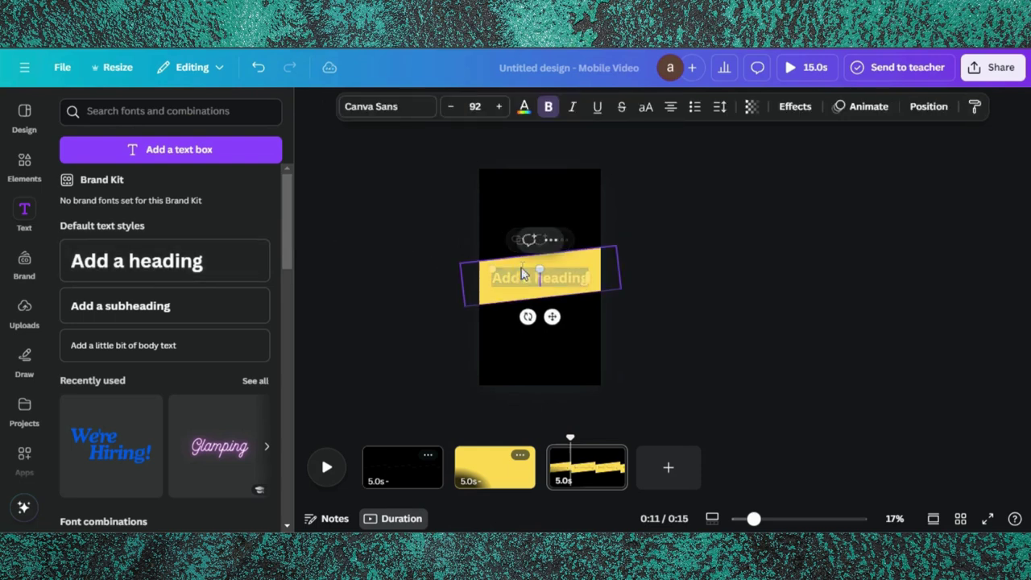
text(BURGER)
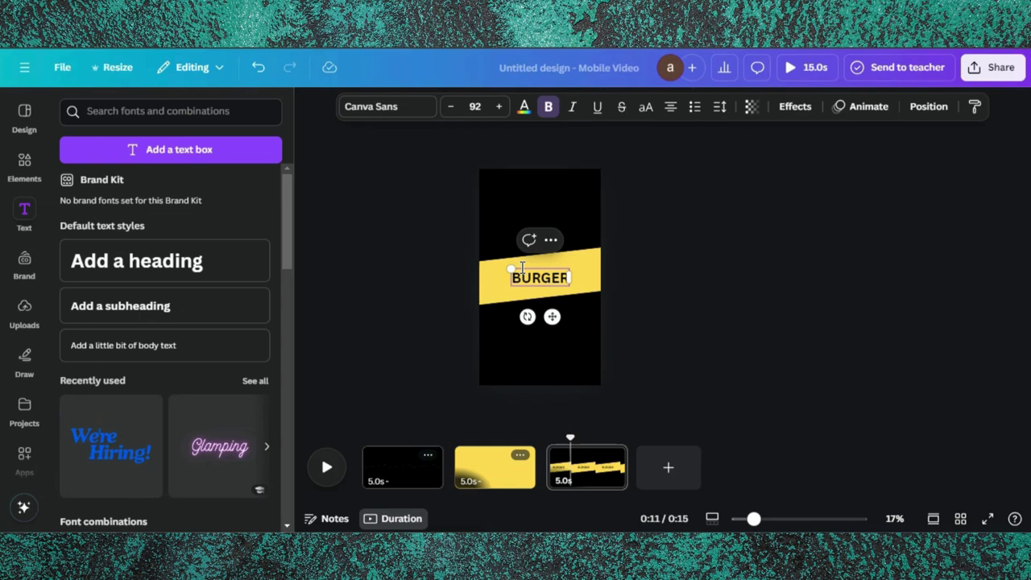
click(403, 205)
Set the BURGER heading's font to Anton.
click(540, 278)
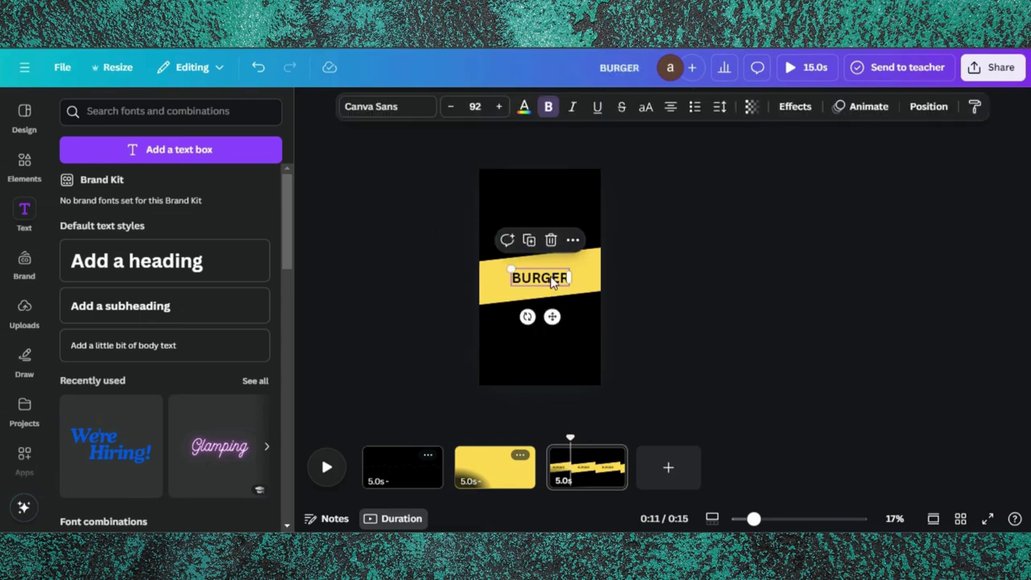
click(411, 107)
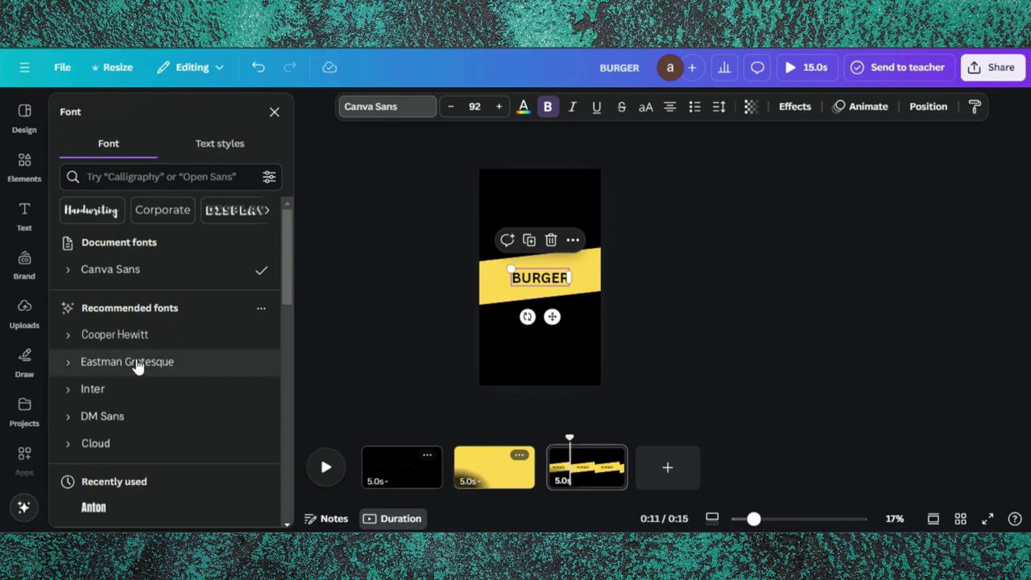
scroll(138, 365, down, 1)
scroll(138, 367, down, 1)
click(138, 372)
click(115, 320)
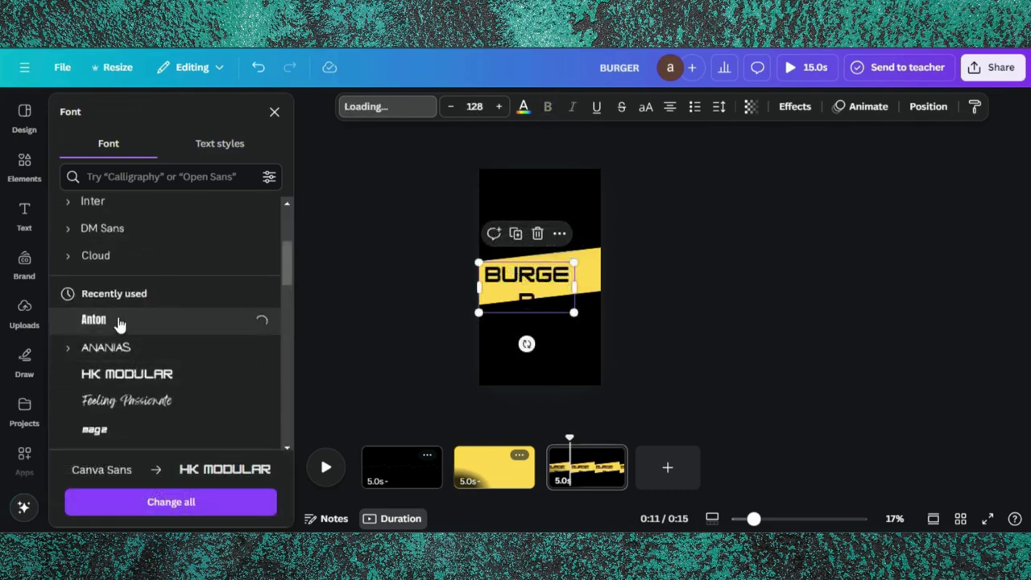
Enlarge the BURGER text to font size 261, narrow its text box, and place it over the yellow band.
drag(574, 263, 685, 193)
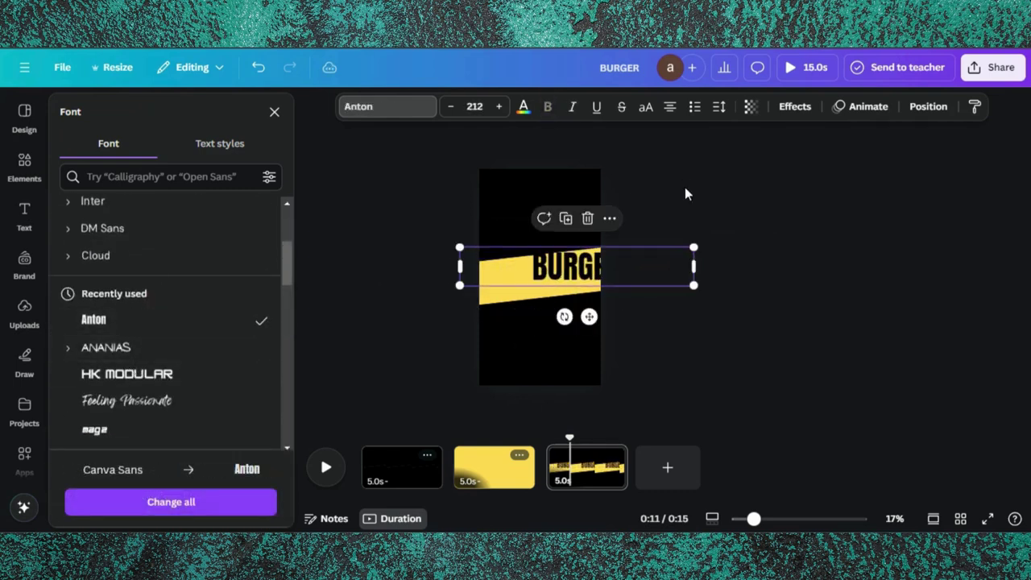
drag(697, 268, 582, 273)
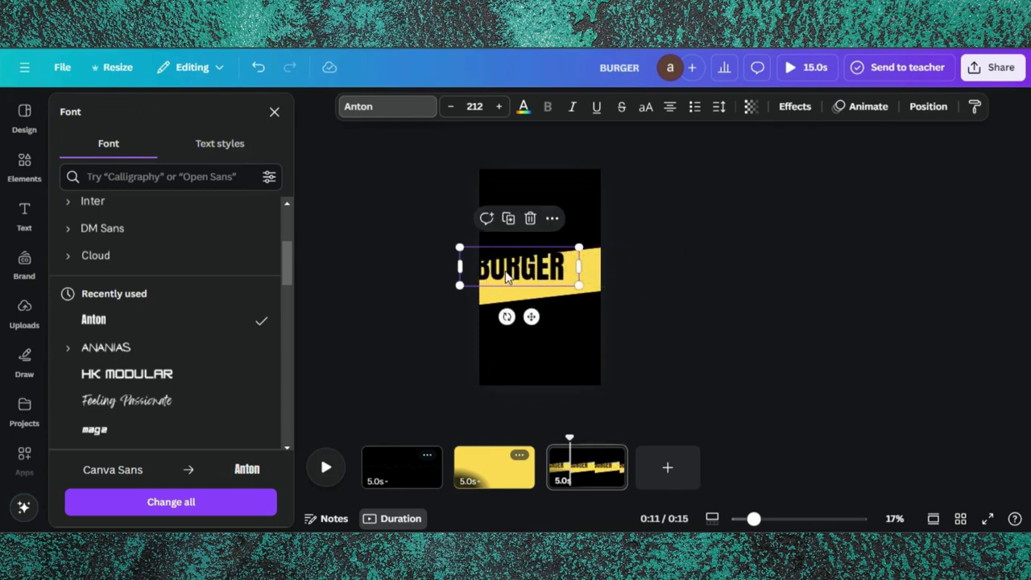
drag(506, 276, 532, 282)
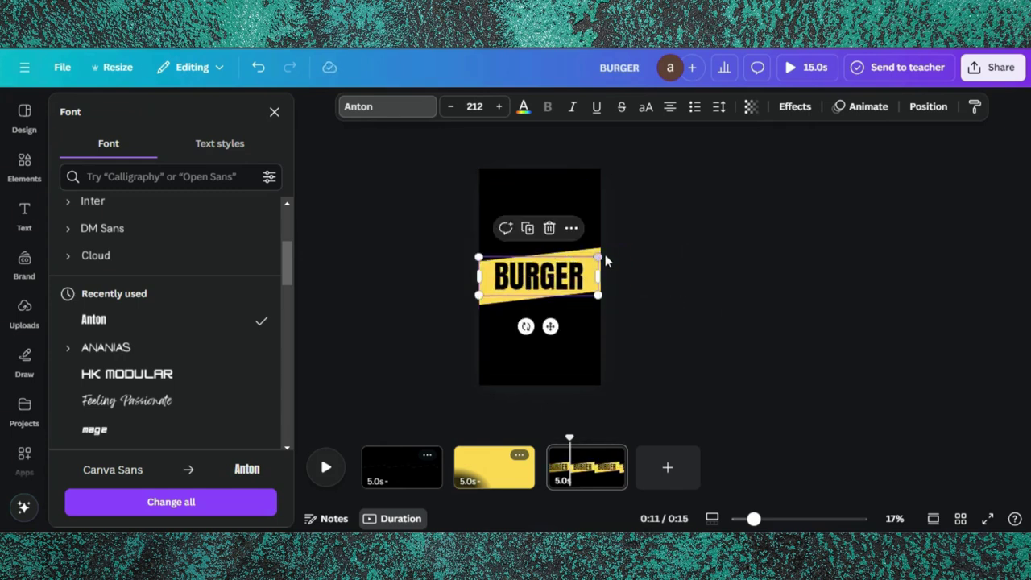
drag(599, 255, 631, 232)
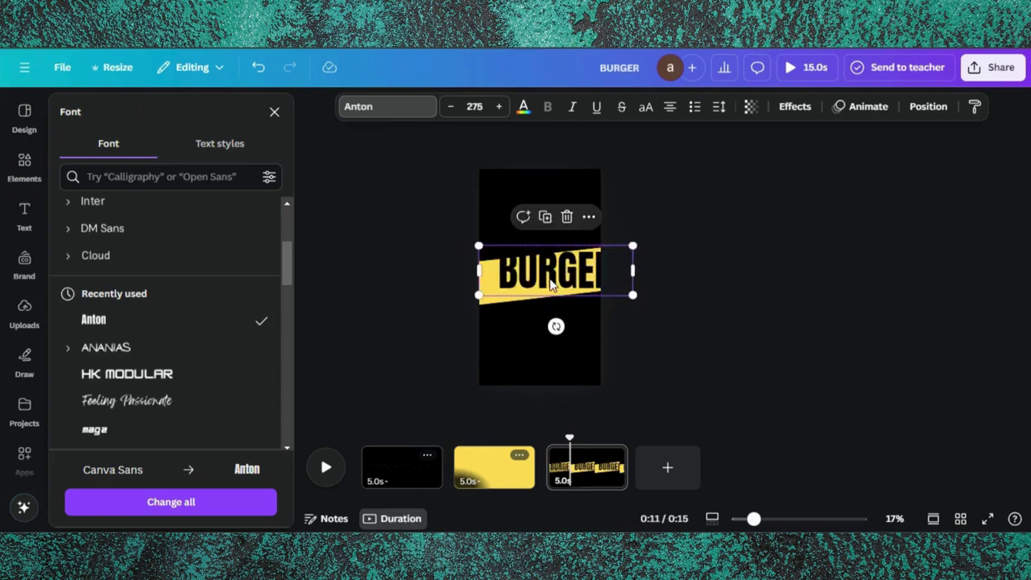
drag(551, 284, 538, 294)
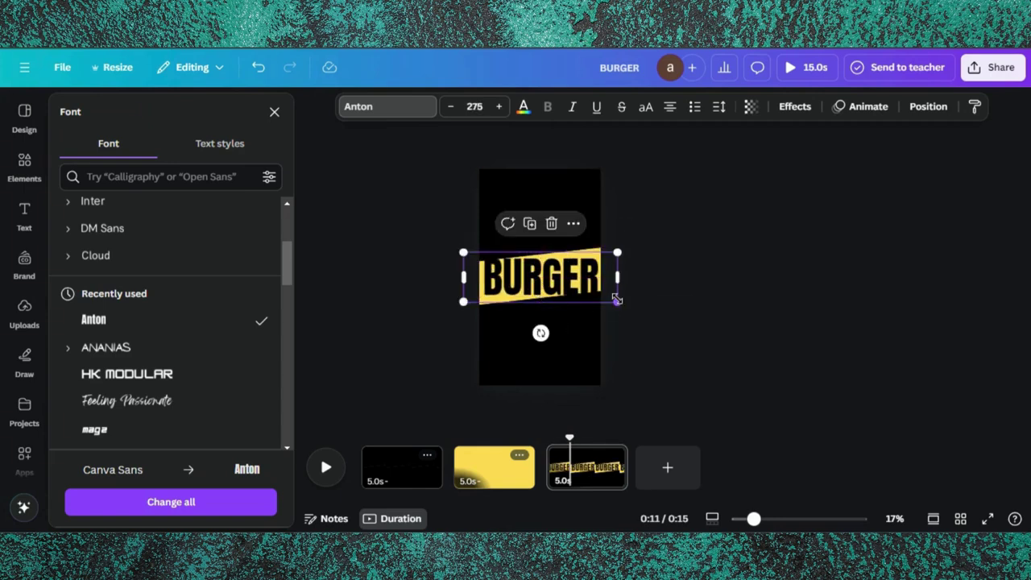
drag(612, 300, 609, 296)
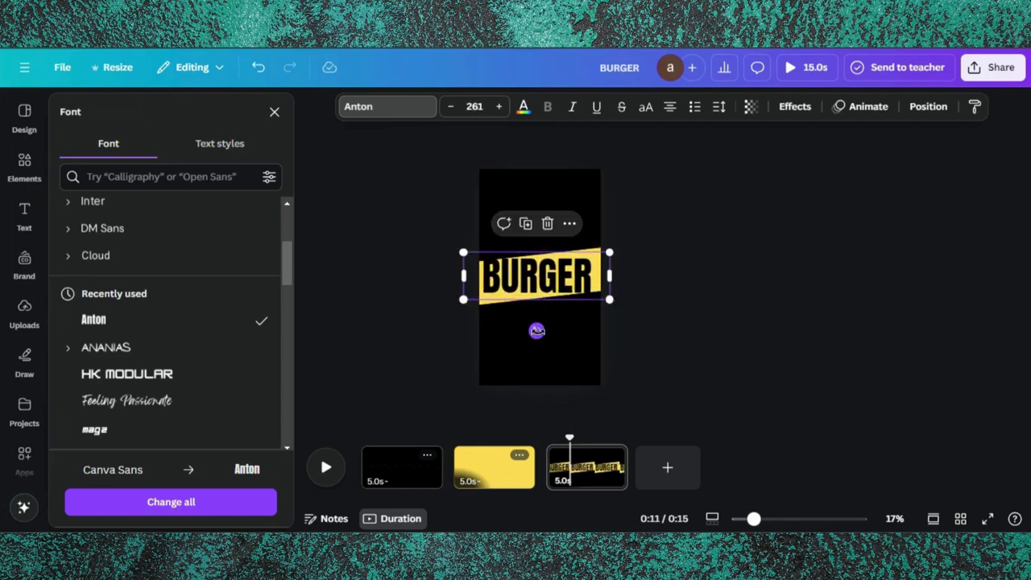
Rotate the BURGER text to match the band's tilt and center it on the band.
drag(538, 332, 544, 328)
drag(544, 280, 548, 280)
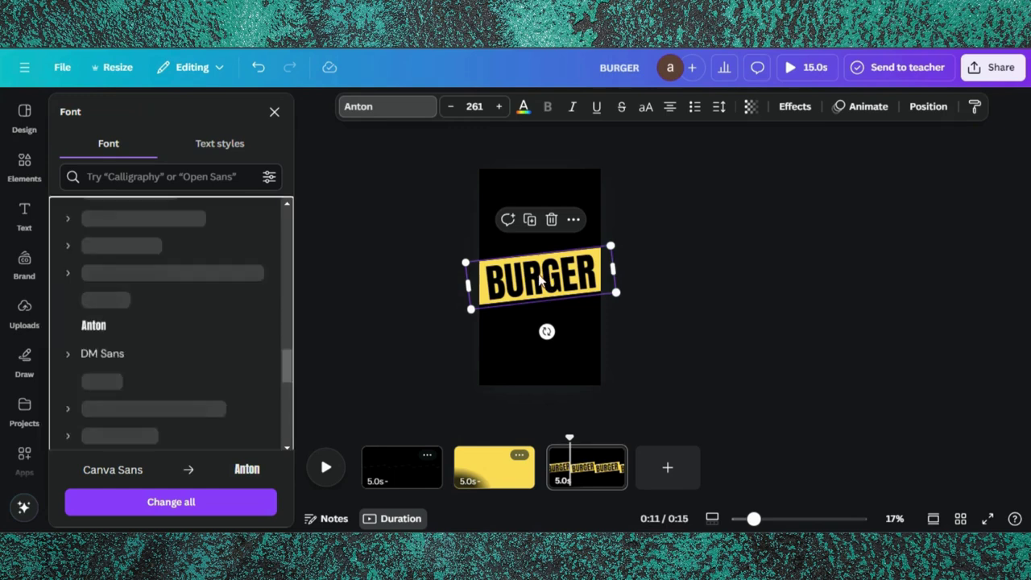
click(707, 349)
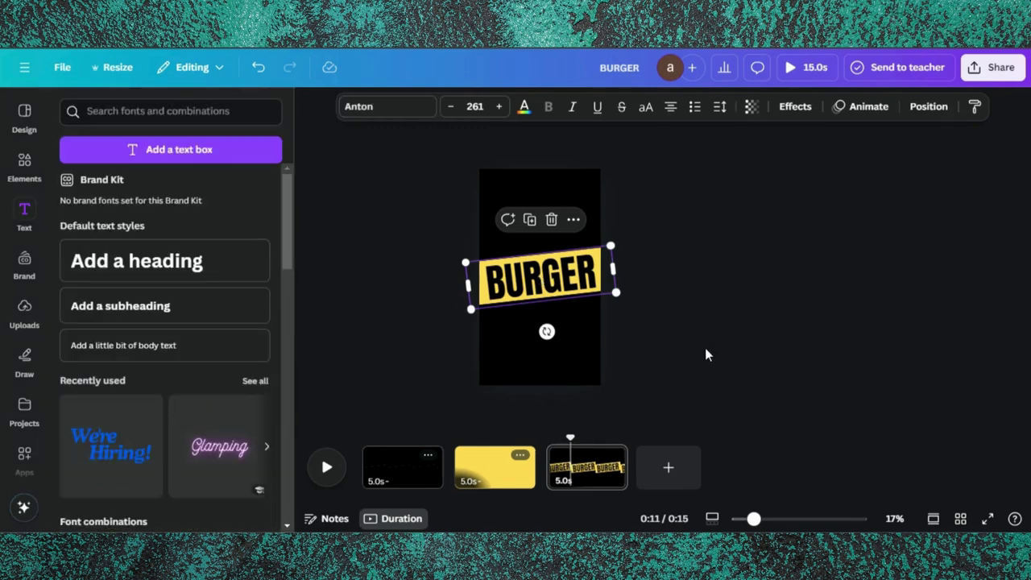
Change the BURGER text color to red.
click(556, 294)
click(556, 294)
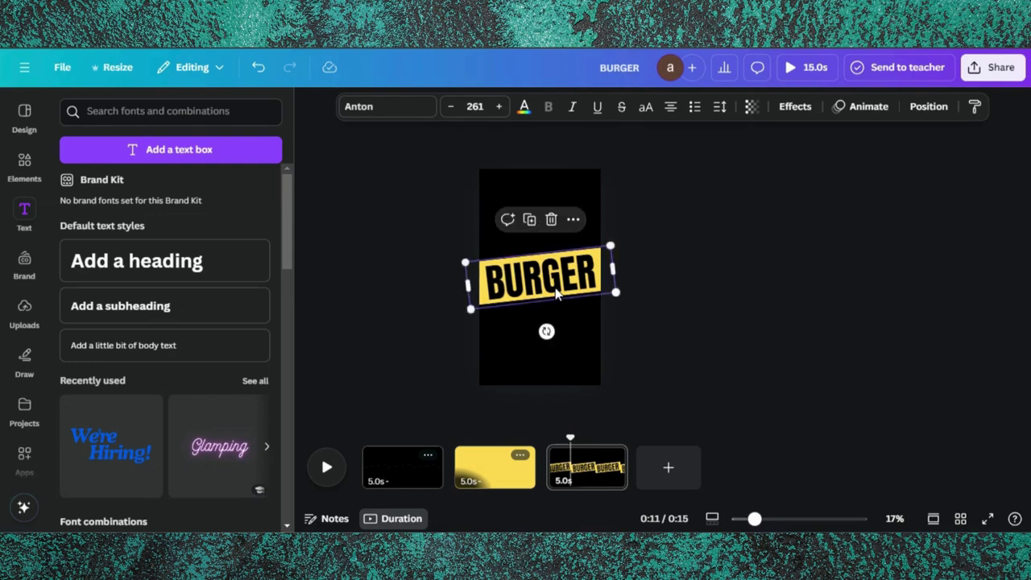
click(524, 110)
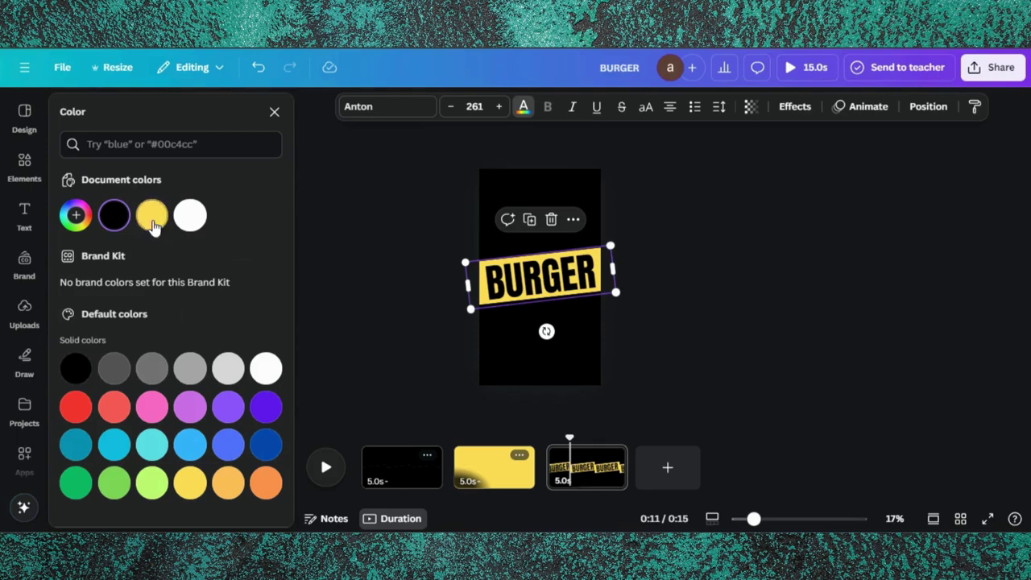
click(74, 411)
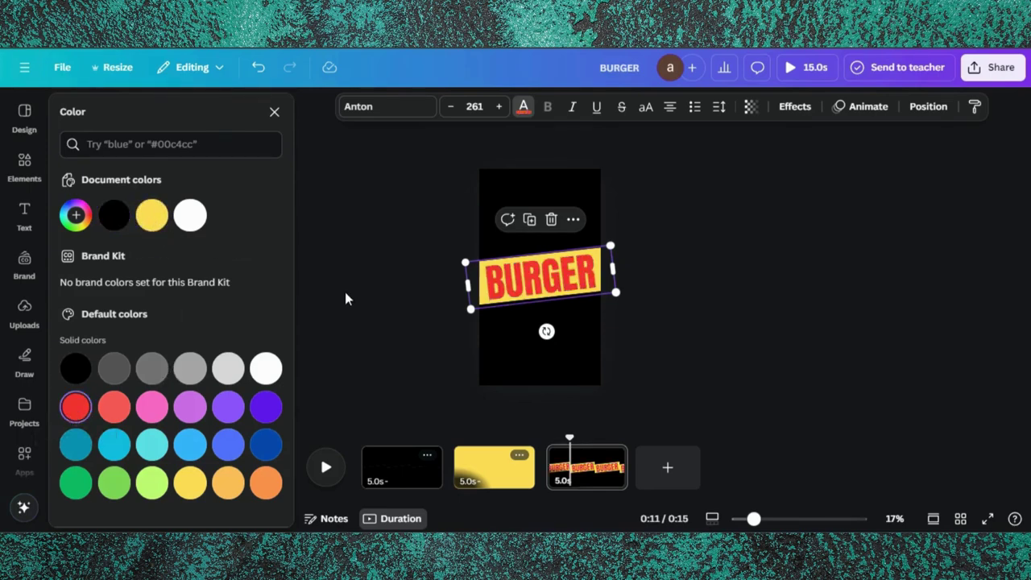
Add the video of the burger with fries above the yellow band and enlarge it to span the page width.
key(Escape)
key(Escape)
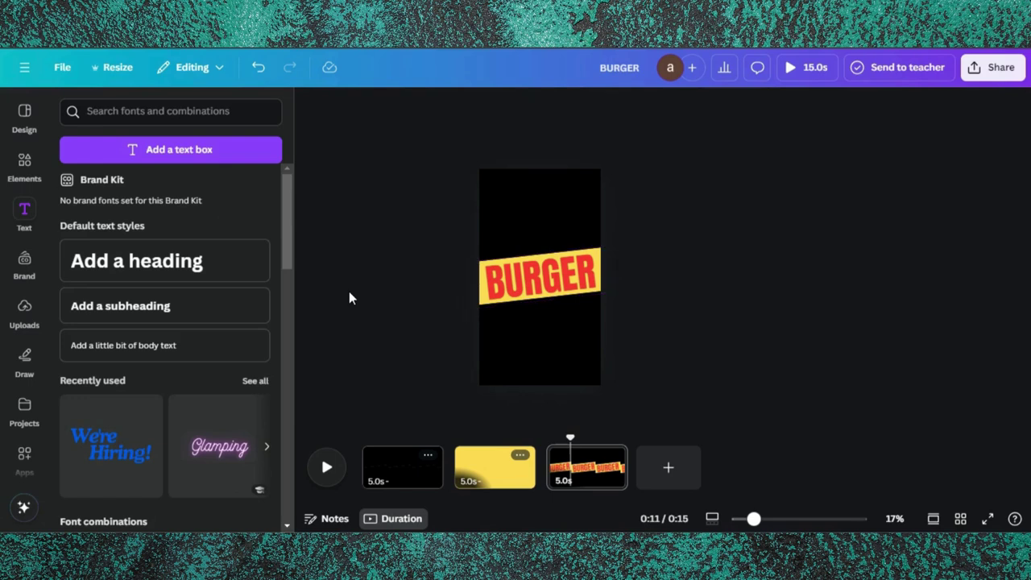
click(24, 166)
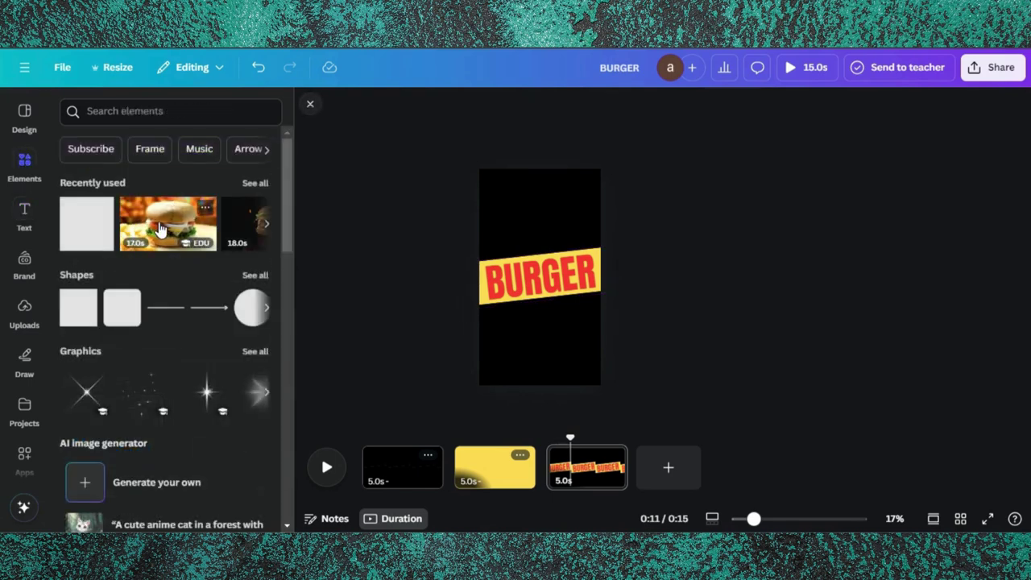
drag(160, 230, 530, 221)
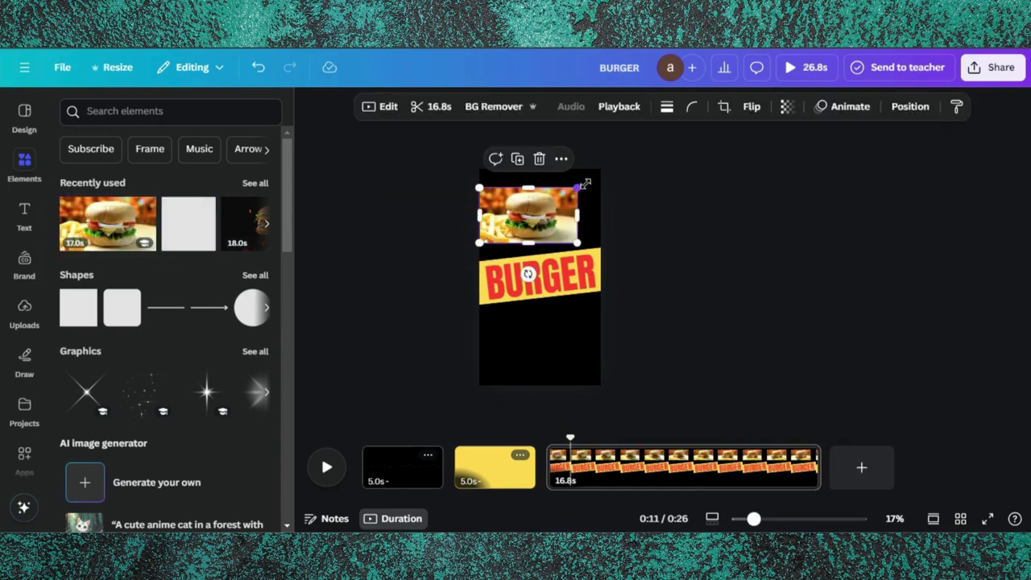
drag(577, 188, 609, 166)
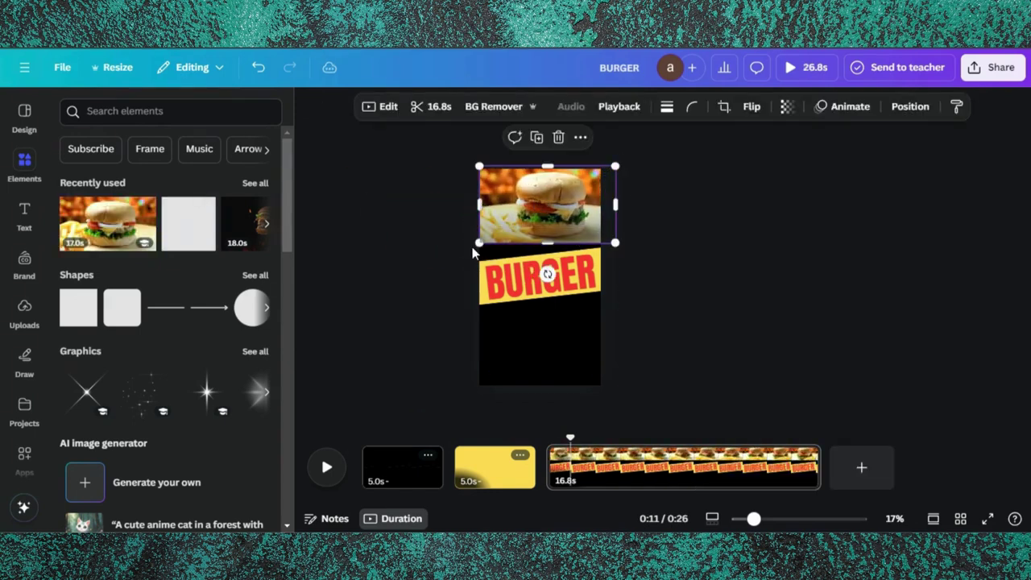
drag(478, 243, 457, 259)
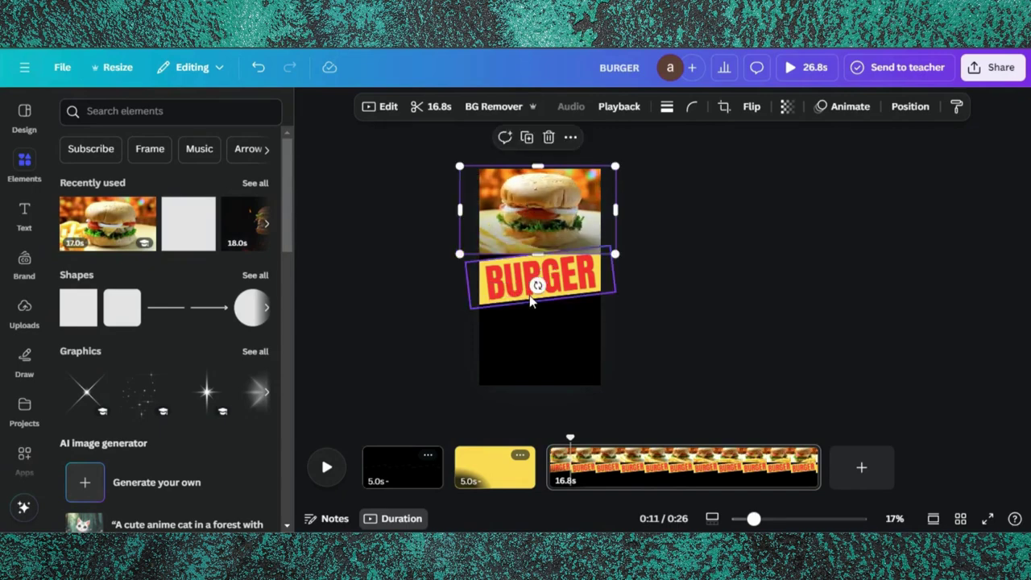
Rotate the burger-with-fries video to match the band's tilt and enlarge it slightly to cover the area above the band.
drag(534, 283, 553, 283)
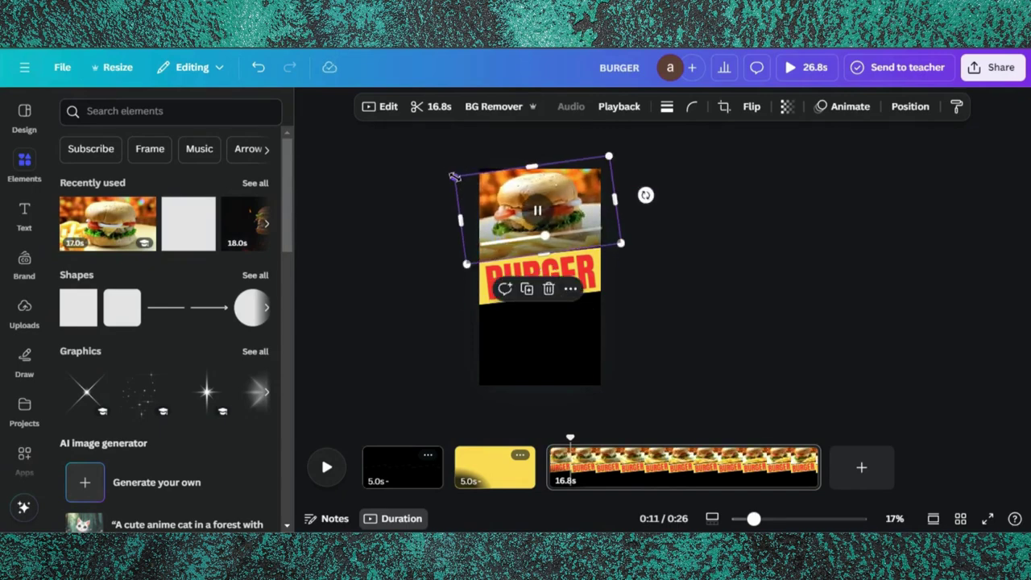
drag(457, 173, 446, 171)
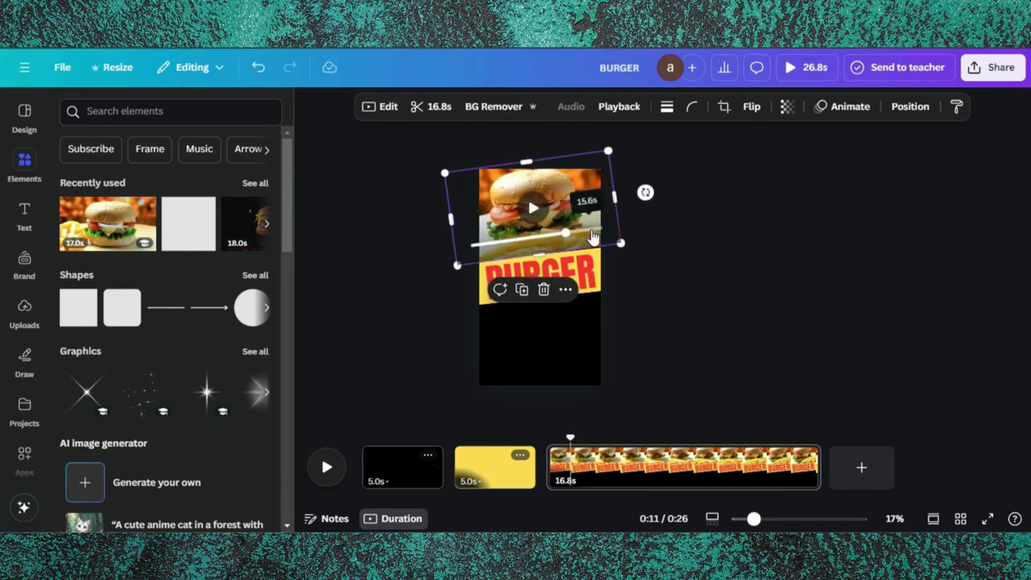
drag(645, 193, 646, 195)
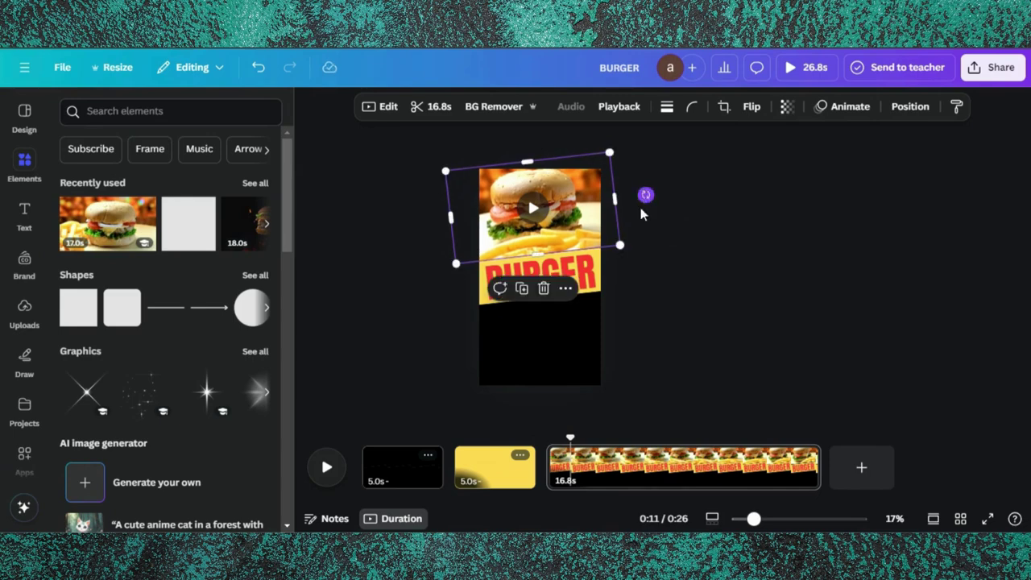
click(655, 241)
click(592, 213)
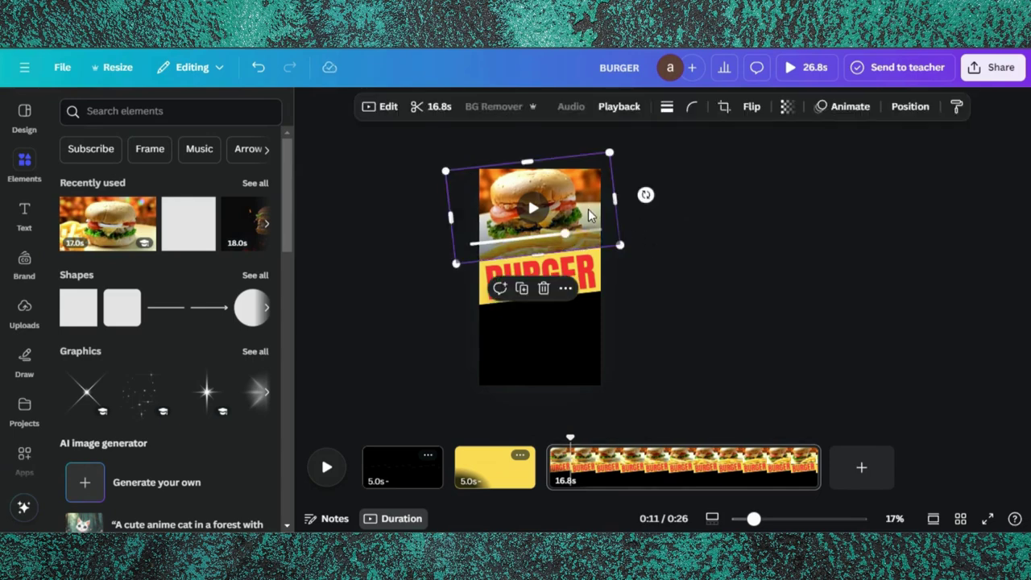
key(Escape)
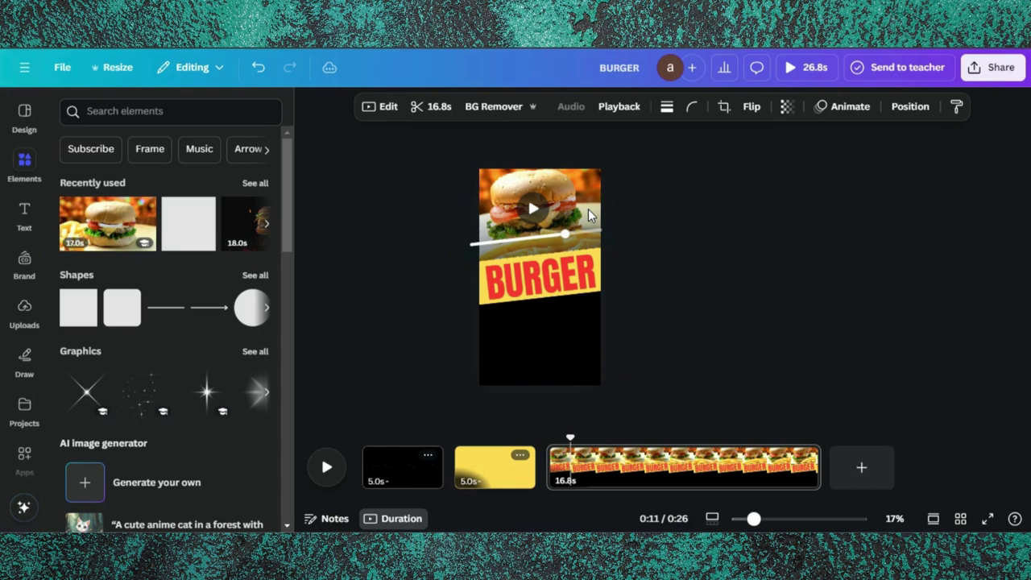
click(588, 209)
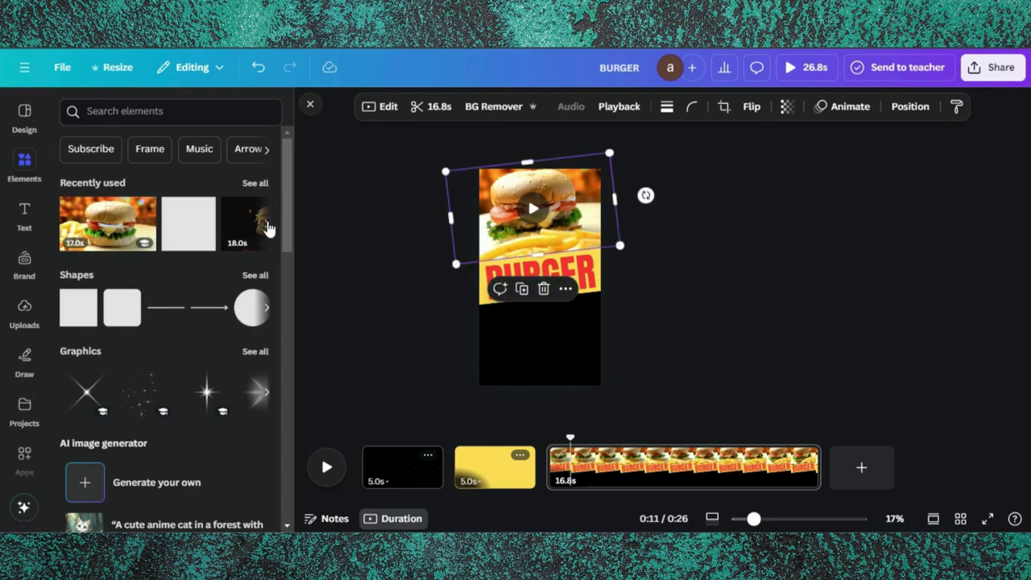
Add the dark-background burger video, enlarge and tilt it to match the band, and center it in the area below the band.
click(185, 223)
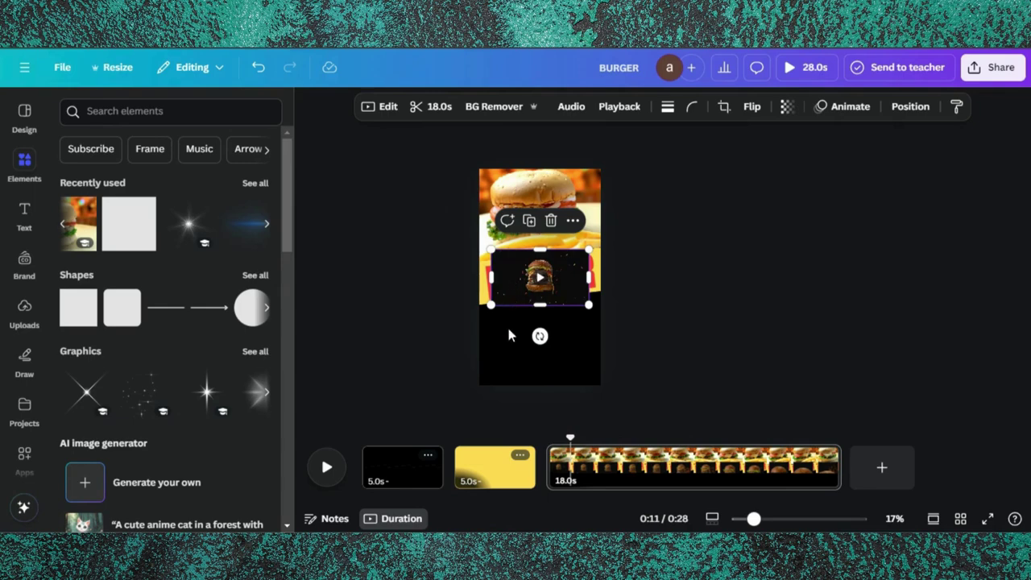
drag(508, 275, 481, 331)
drag(594, 333, 640, 379)
click(531, 325)
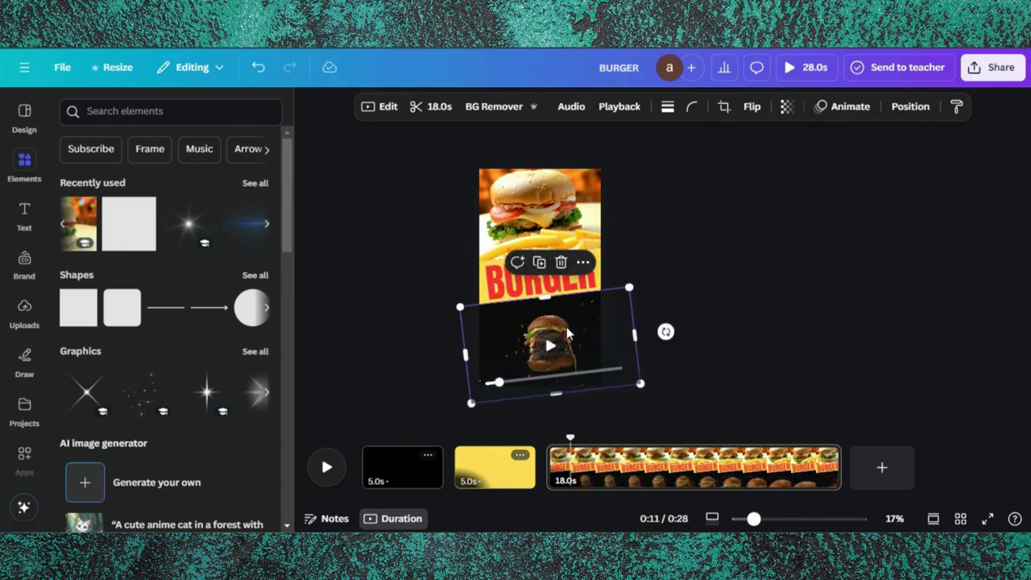
drag(568, 333, 564, 327)
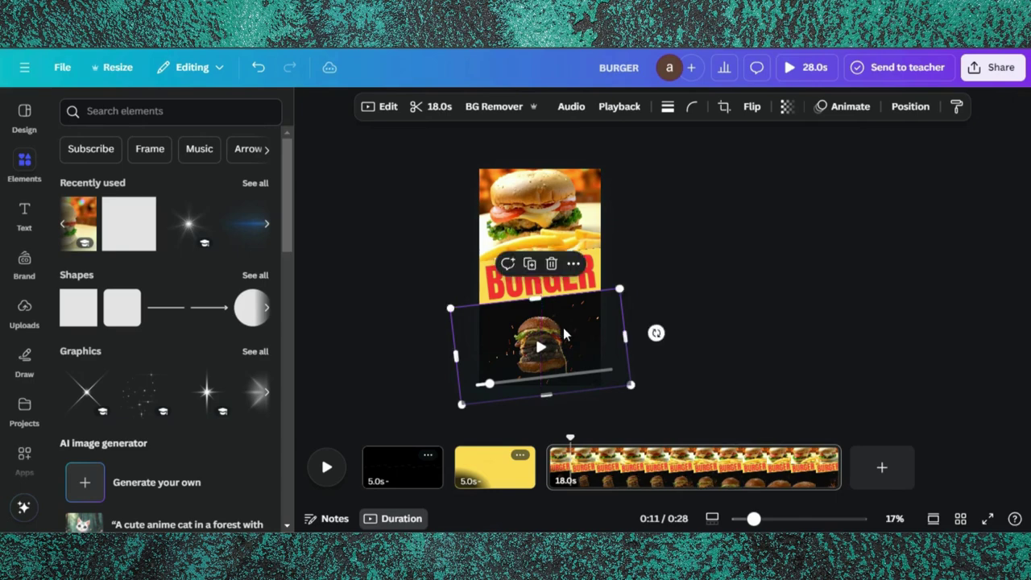
Reorder the layers so both burger videos sit beneath the yellow band and the BURGER text.
click(904, 112)
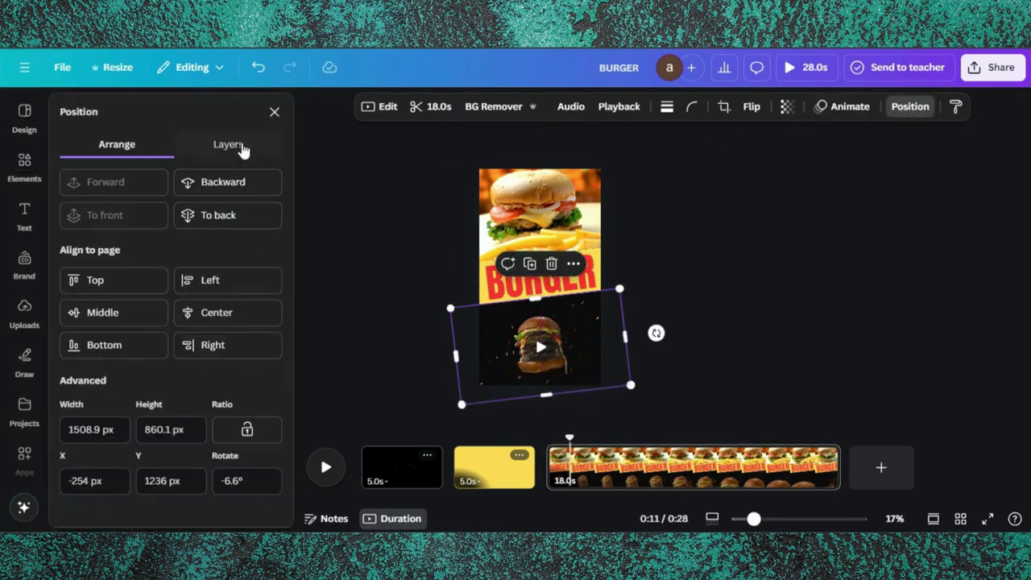
click(229, 145)
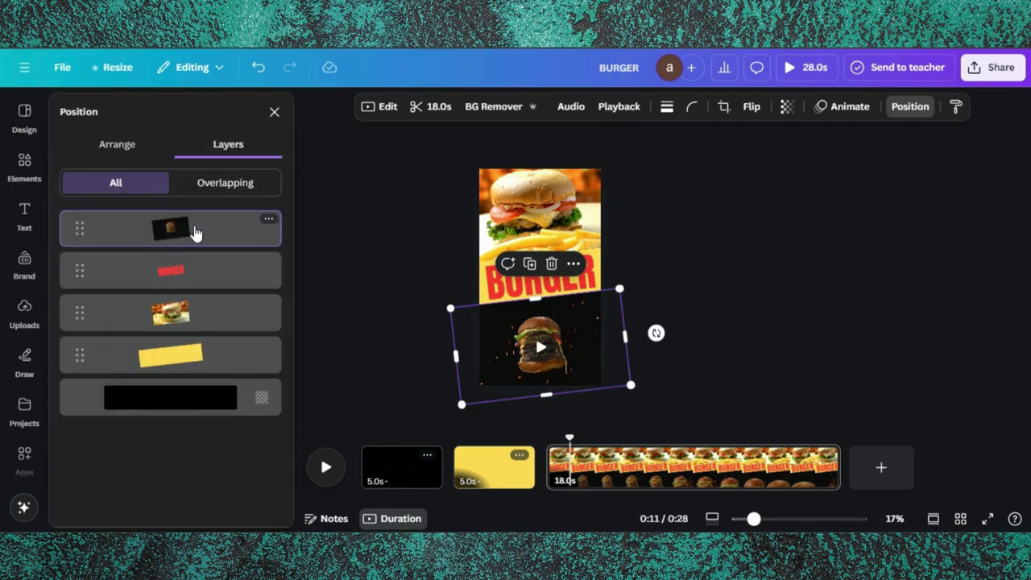
drag(186, 257, 185, 369)
drag(201, 269, 189, 345)
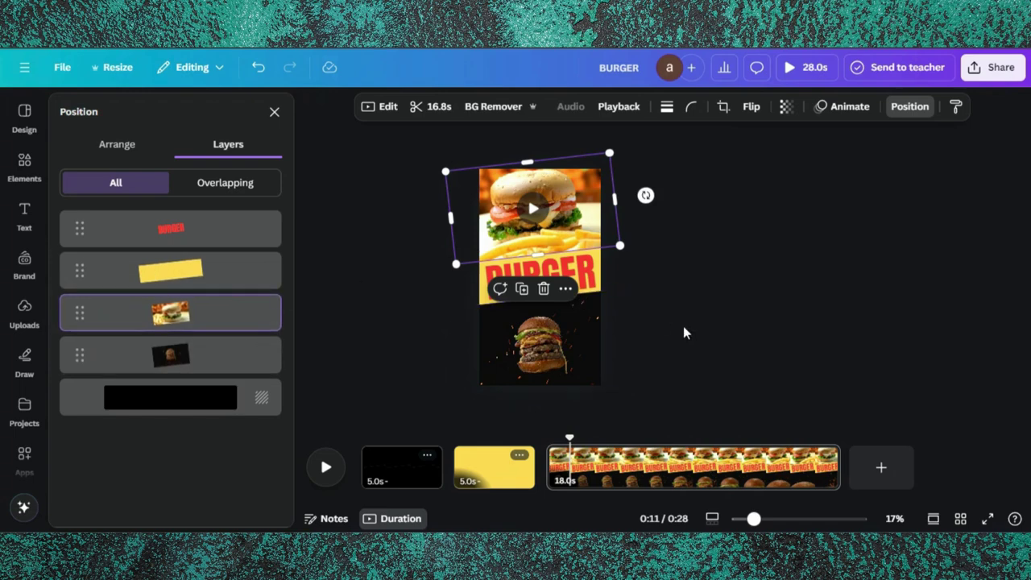
click(683, 328)
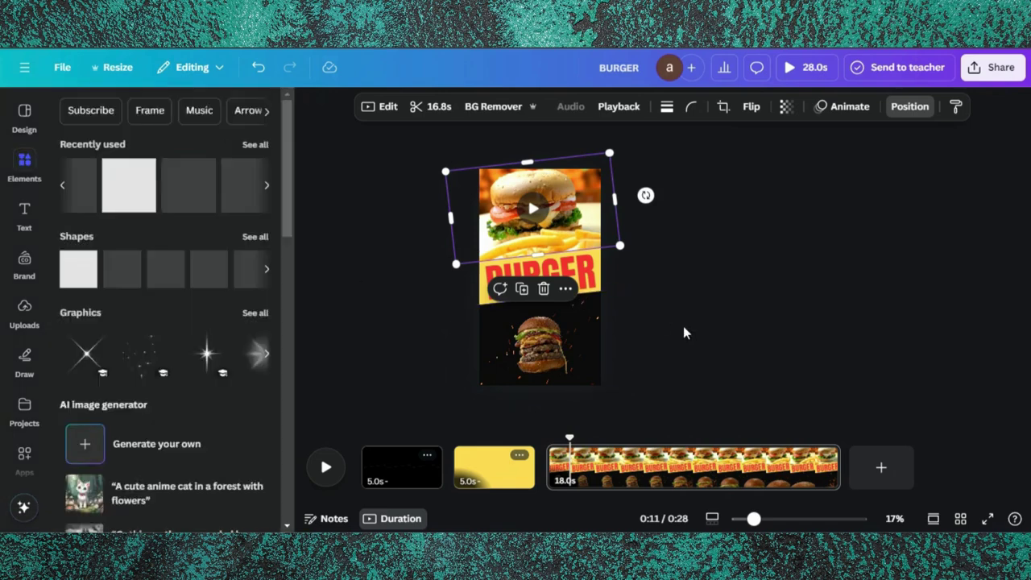
click(576, 224)
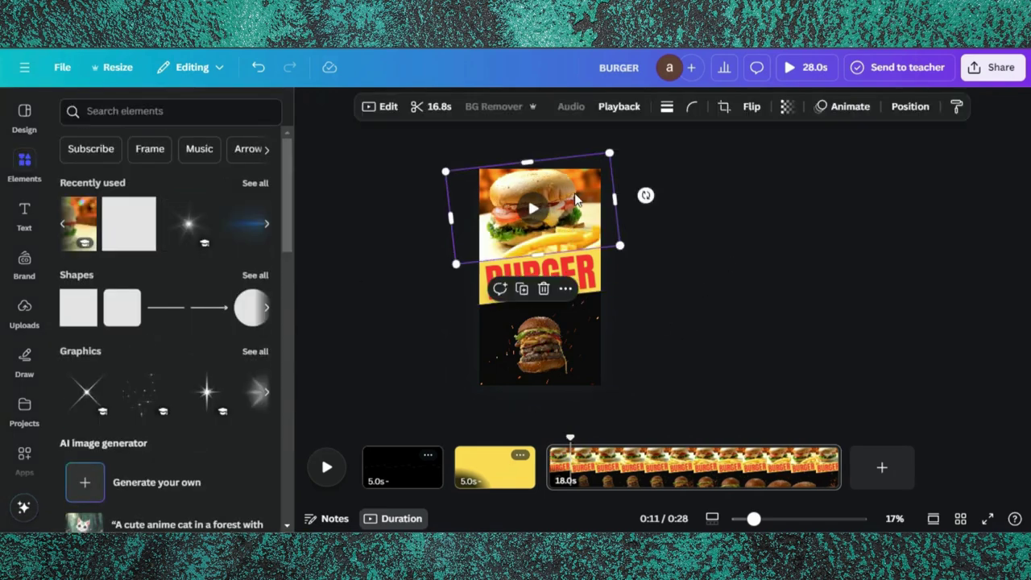
click(576, 200)
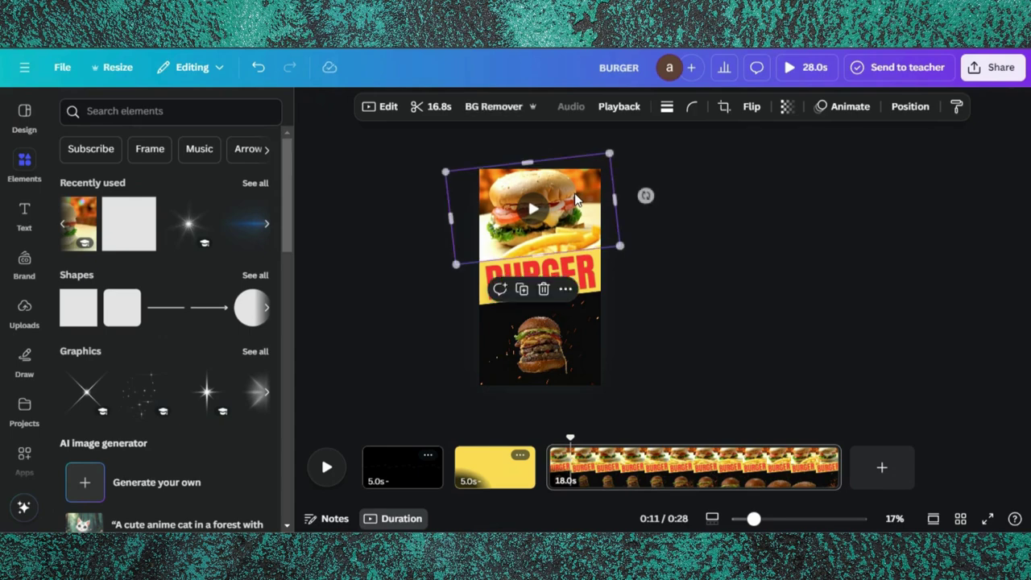
click(718, 303)
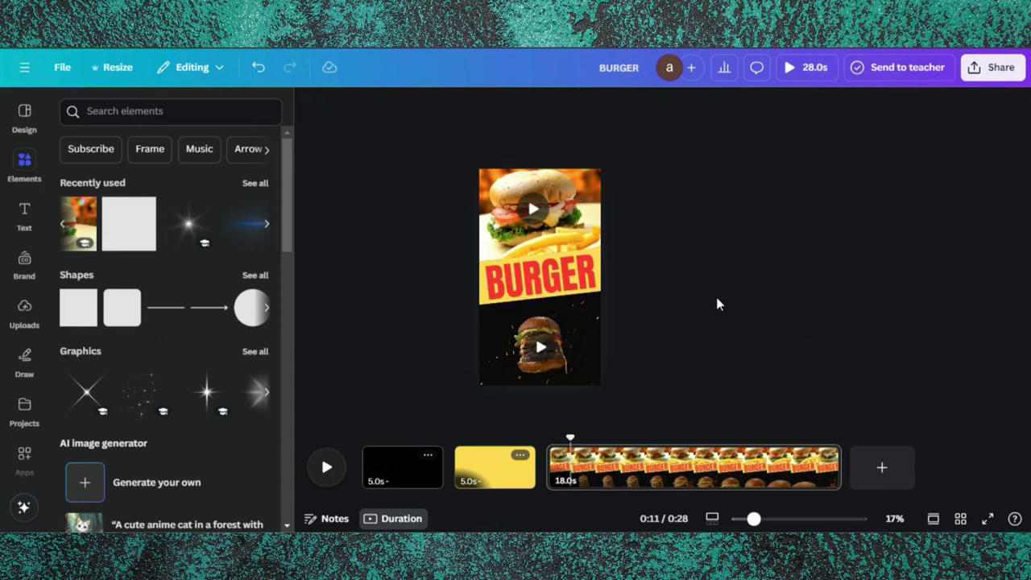
Shorten the first page to 0.7 s, the second page to 1.3 s and the third page to 1.8 s.
click(449, 467)
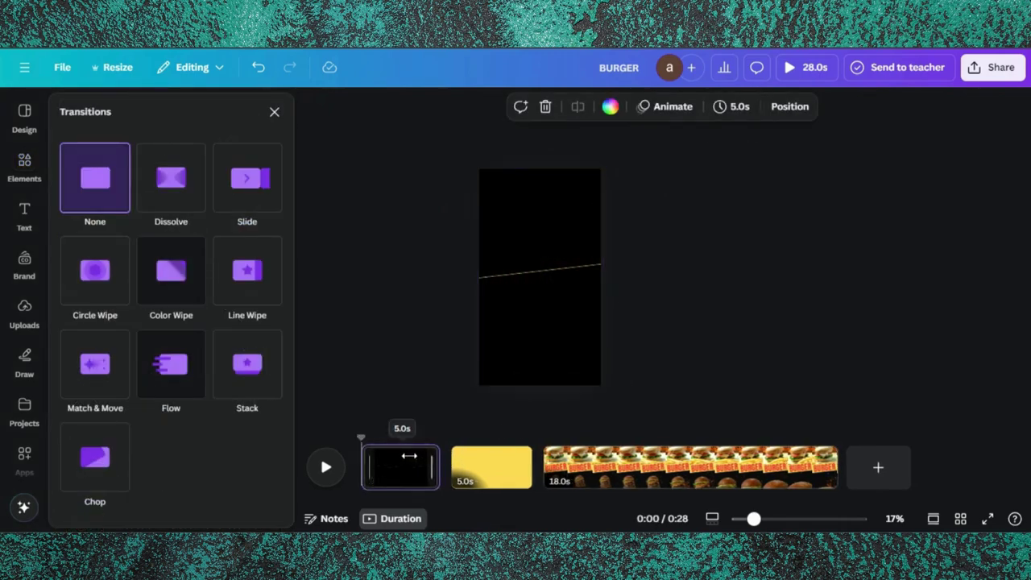
mouse_move(409, 456)
mouse_down()
mouse_move(372, 455)
mouse_move(407, 456)
mouse_up()
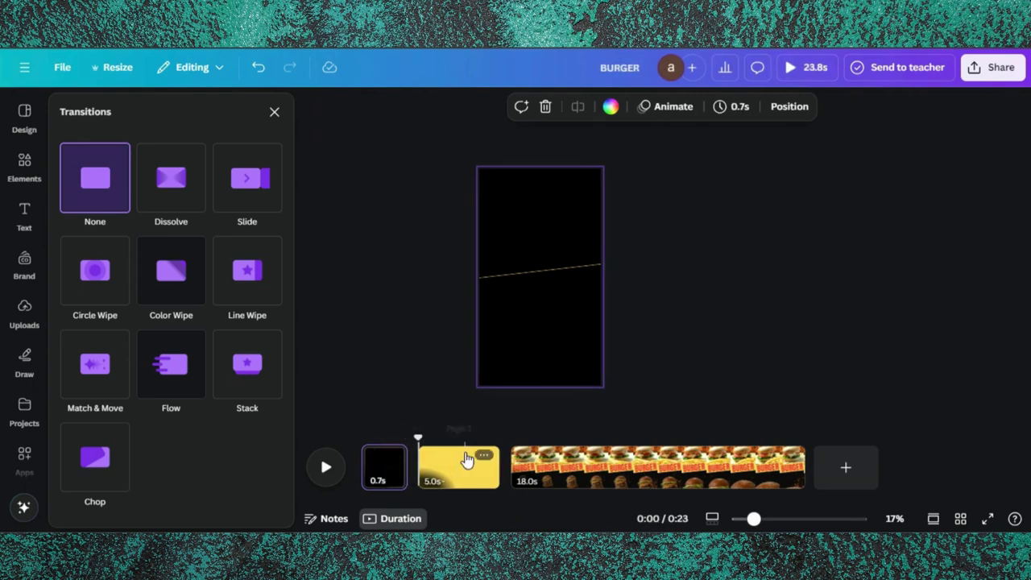
drag(477, 451, 453, 451)
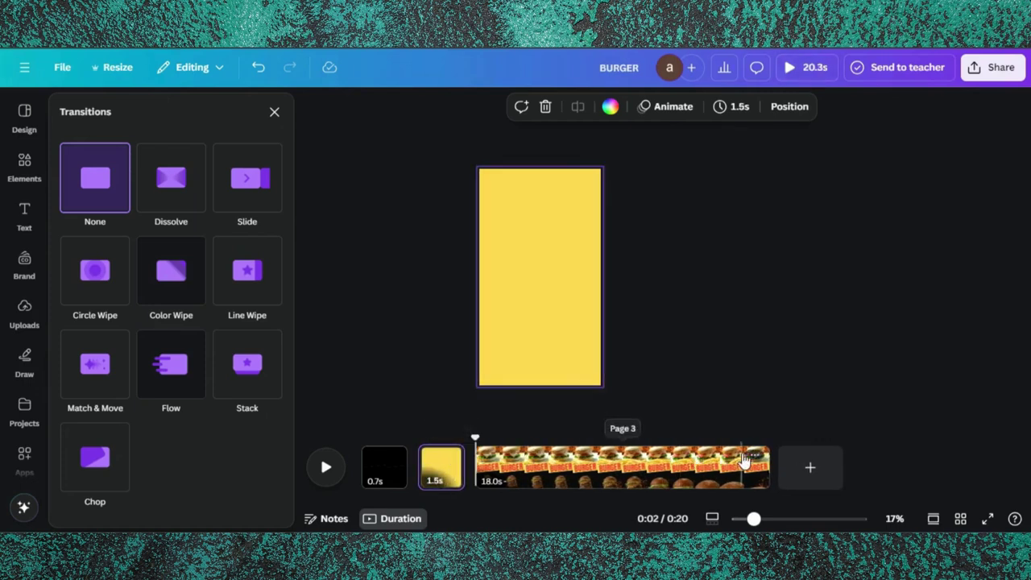
drag(752, 457, 464, 451)
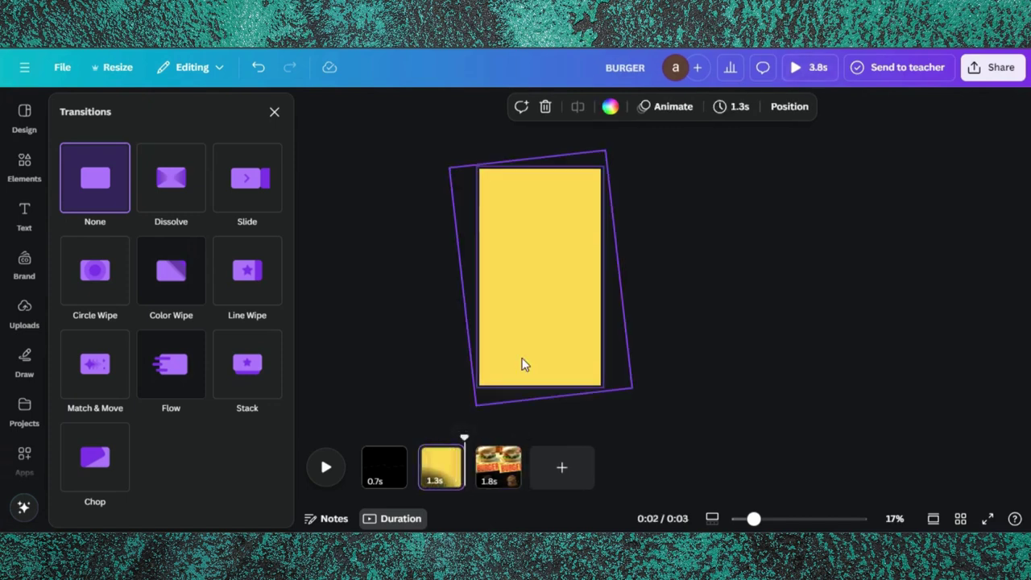
Apply the Neon animation to the BURGER text on the third page.
click(496, 471)
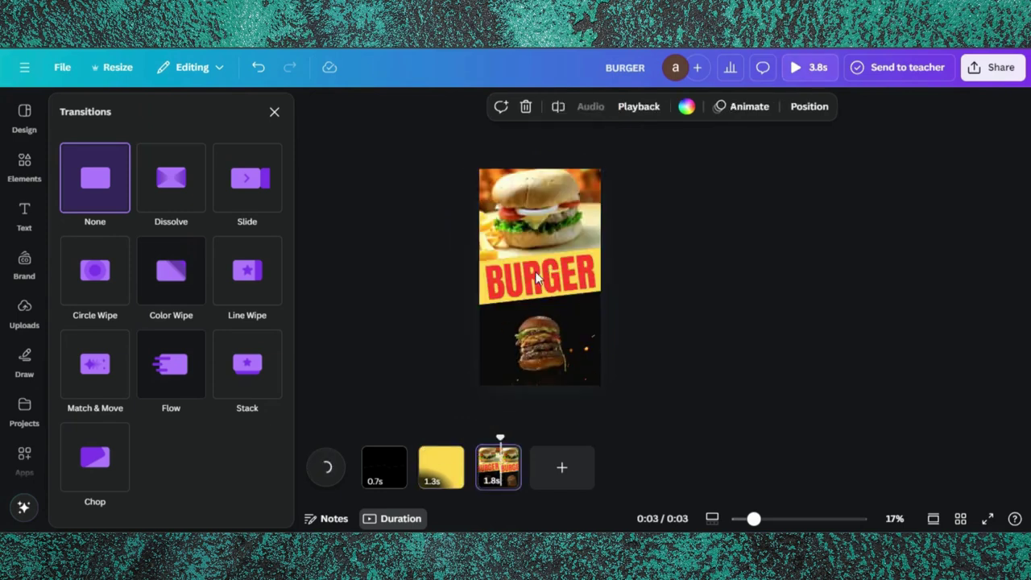
click(535, 272)
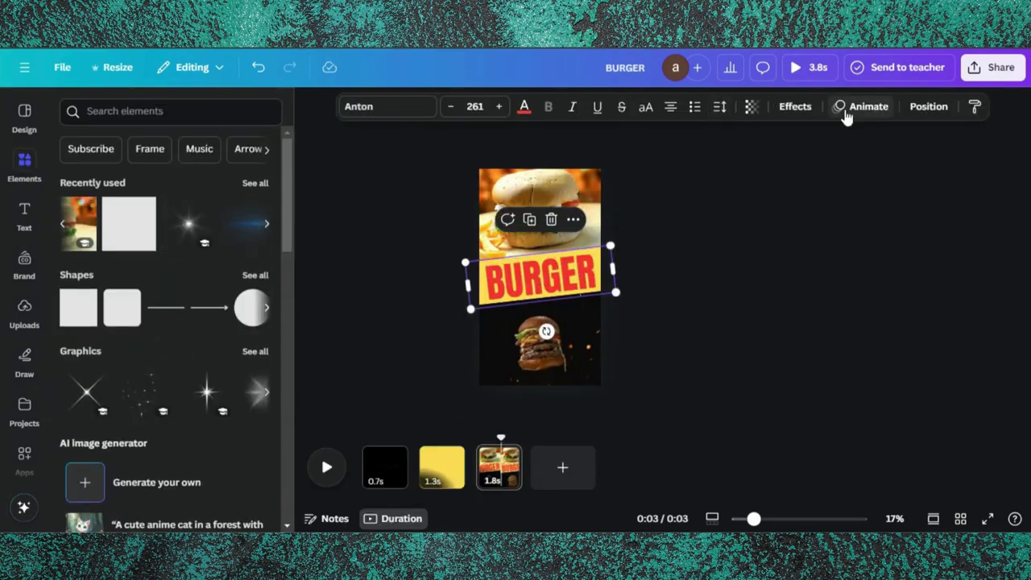
click(846, 113)
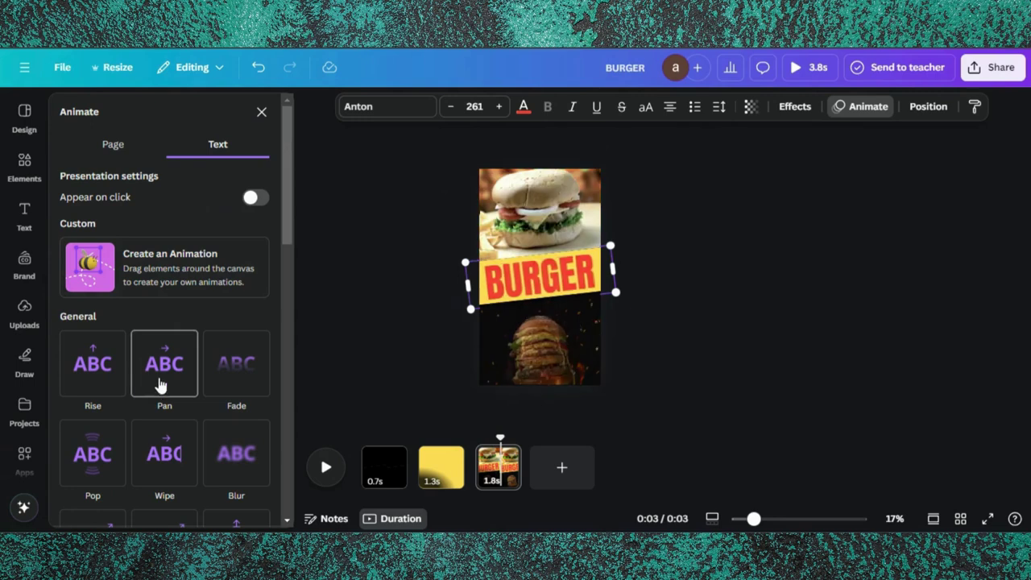
scroll(161, 387, down, 8)
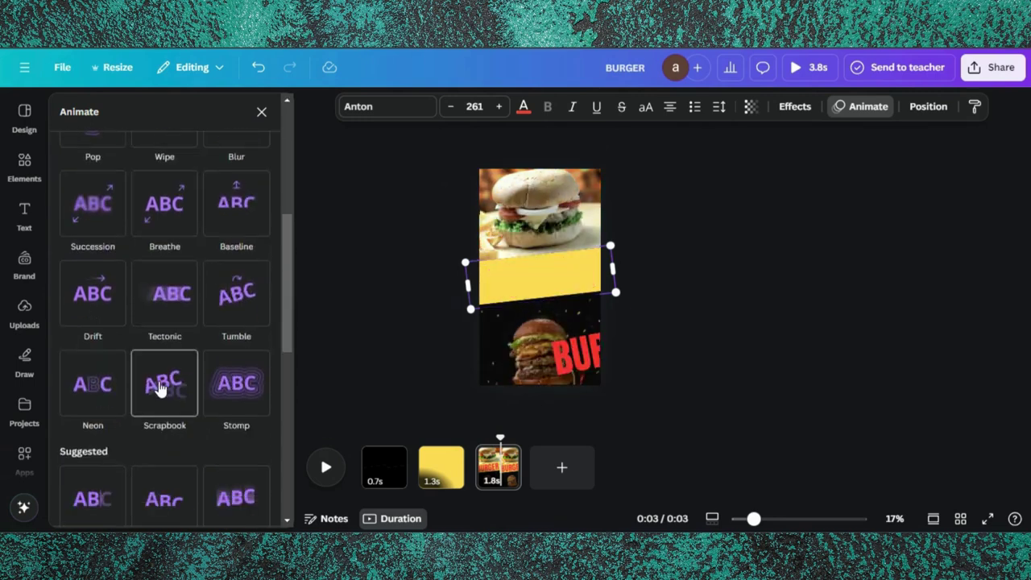
scroll(160, 387, down, 3)
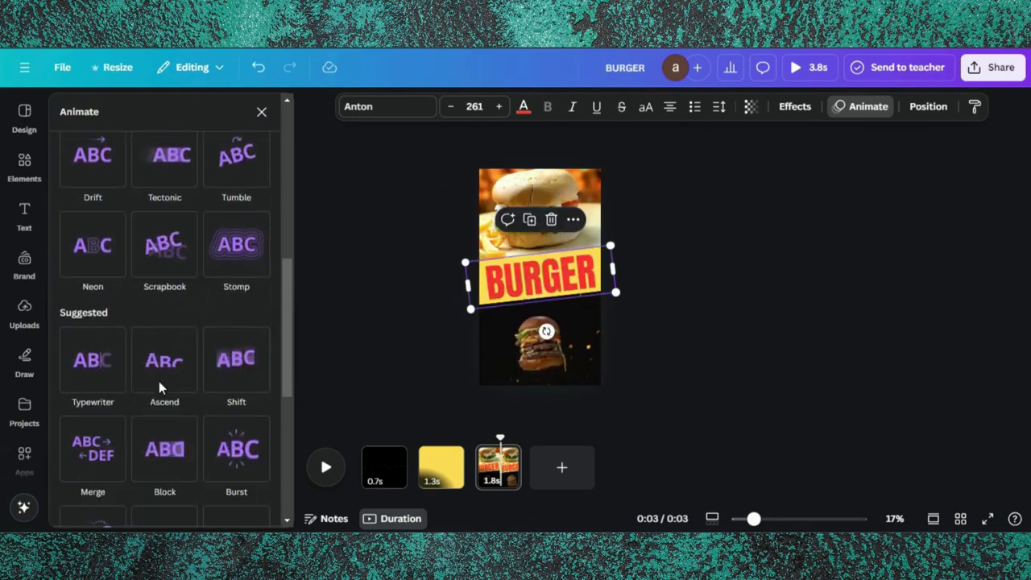
click(98, 240)
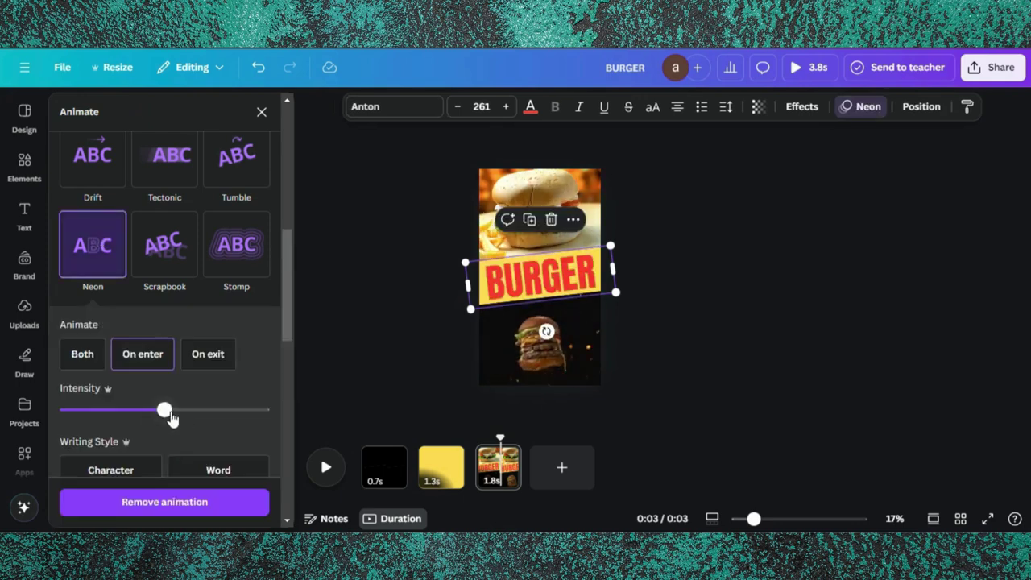
Raise the Neon animation's intensity to nearly the maximum and set its writing style to Character.
drag(229, 413, 253, 412)
scroll(155, 370, down, 5)
scroll(138, 210, up, 3)
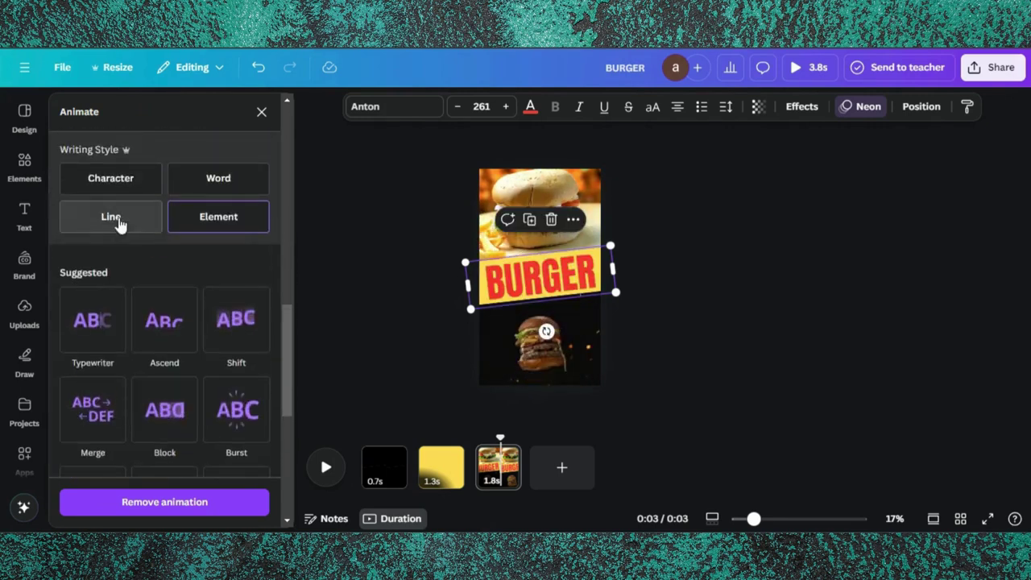
click(119, 183)
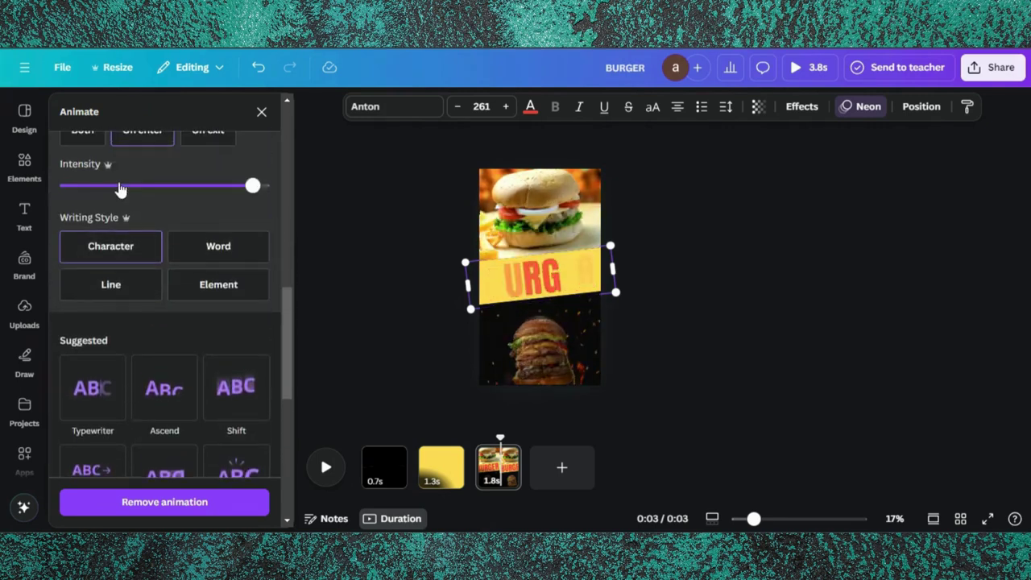
scroll(166, 325, down, 6)
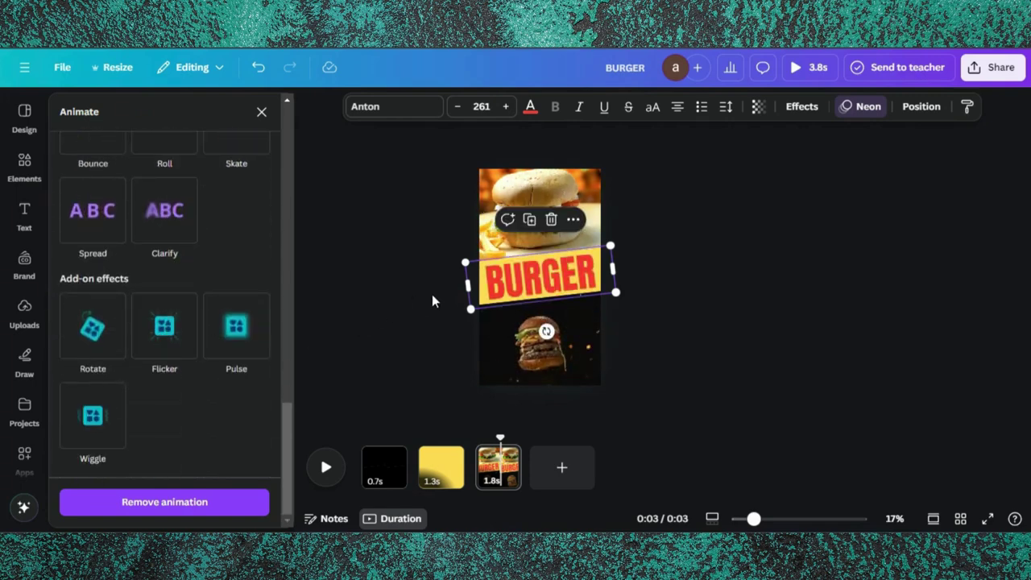
key(Escape)
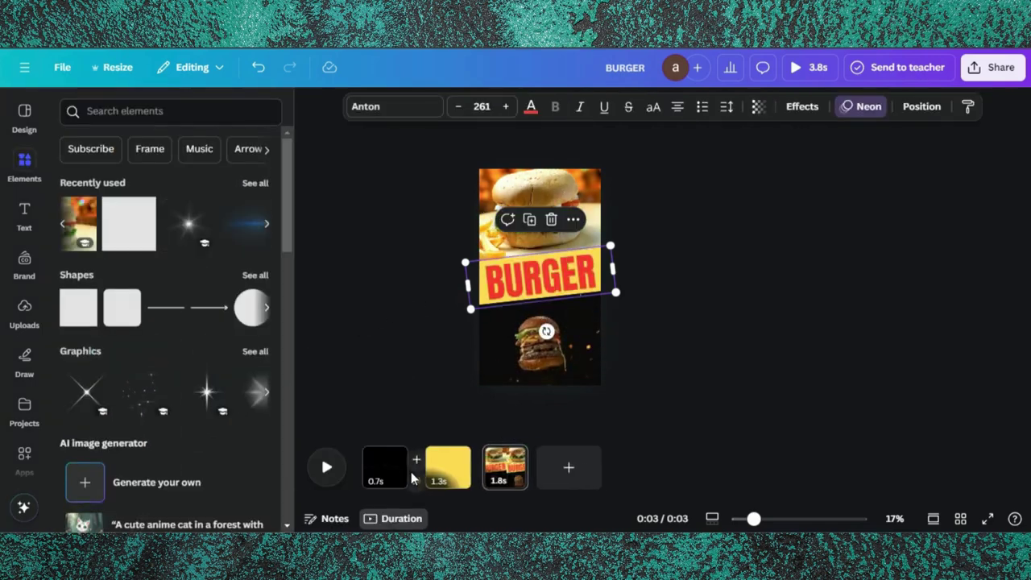
Apply a Match & Move transition with a duration of 0.364 seconds between all pages and play the video from the start.
click(421, 483)
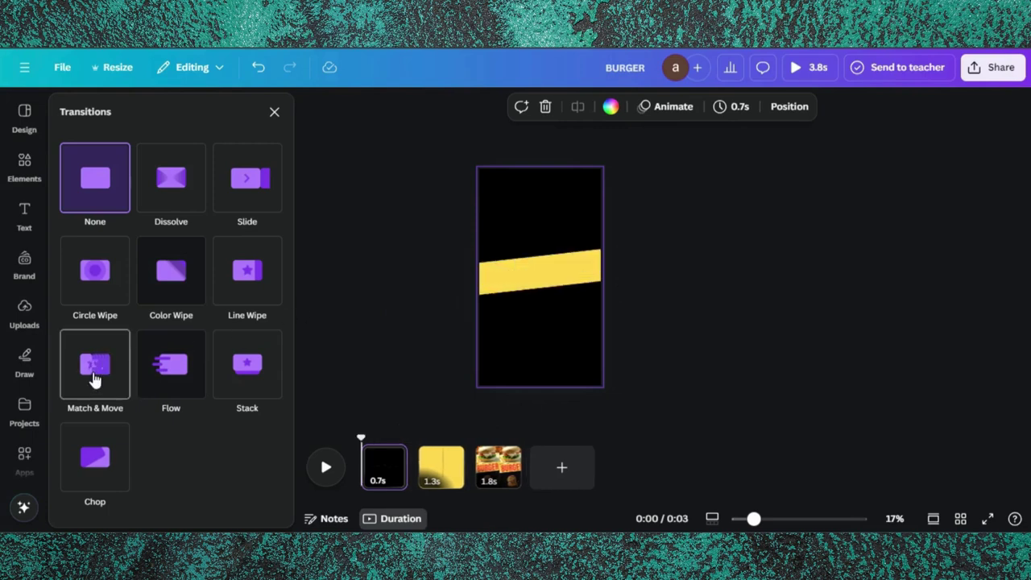
click(93, 377)
drag(66, 455, 219, 445)
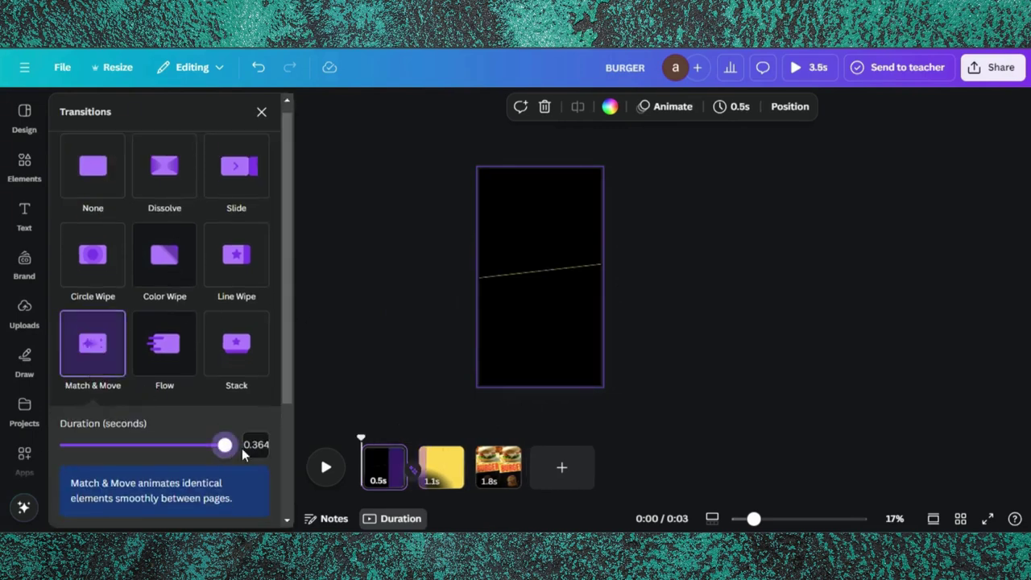
scroll(199, 465, down, 3)
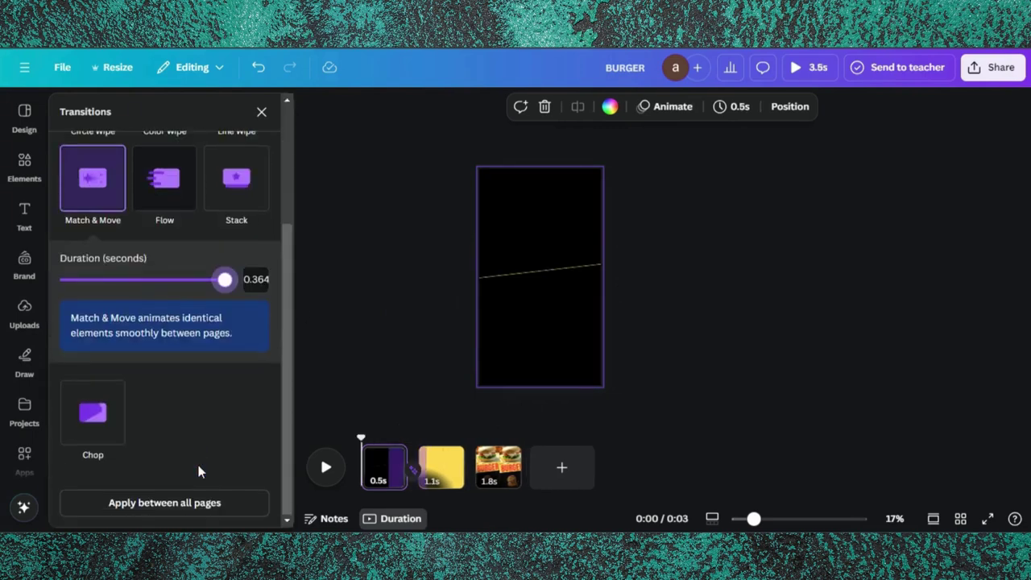
click(157, 508)
click(326, 472)
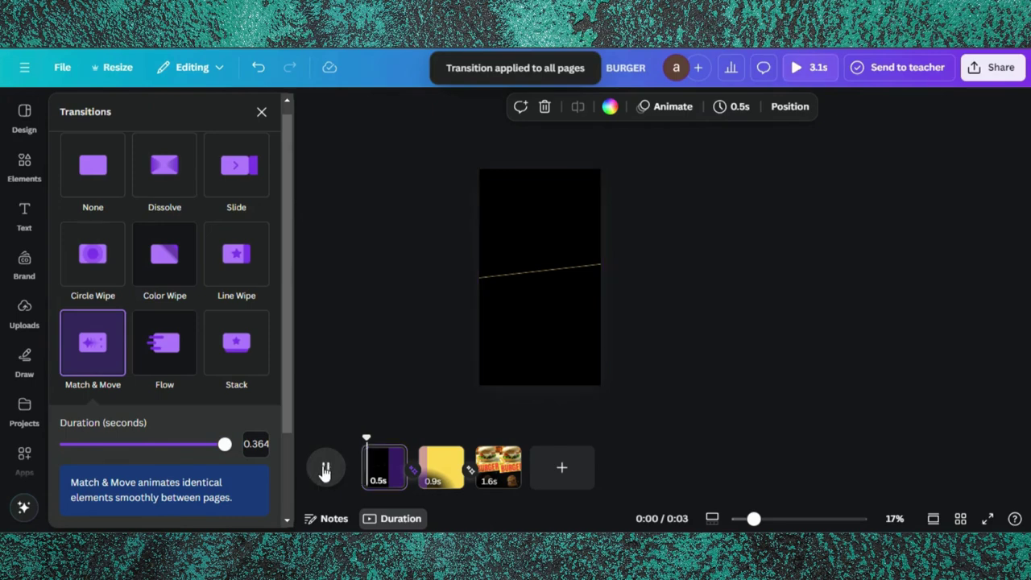